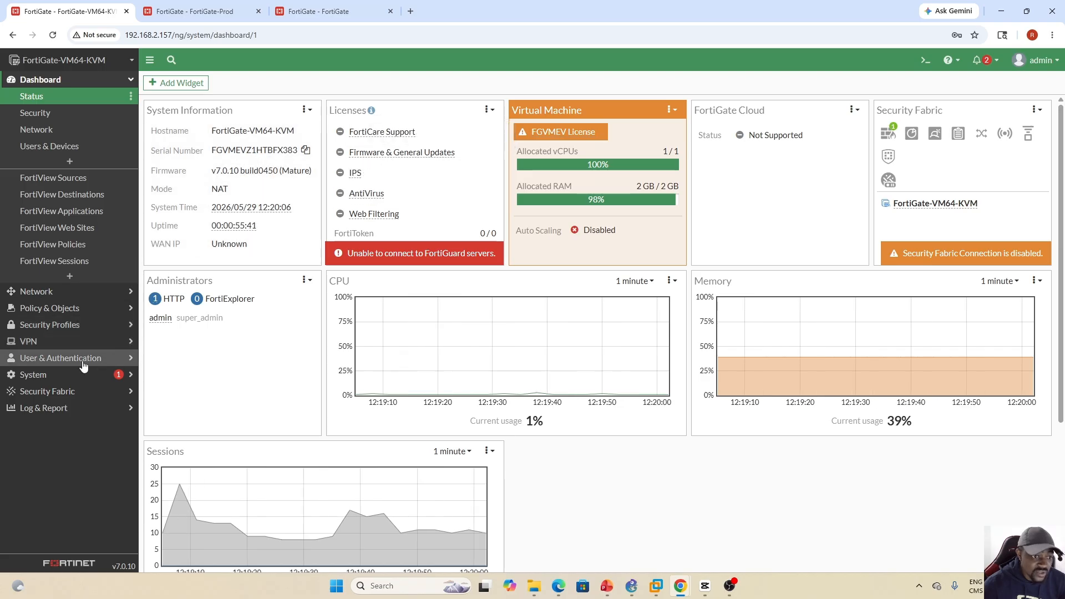
- Show the system's FortiGuard license information and bring up the CLI console
left_click(66, 375)
left_click(42, 330)
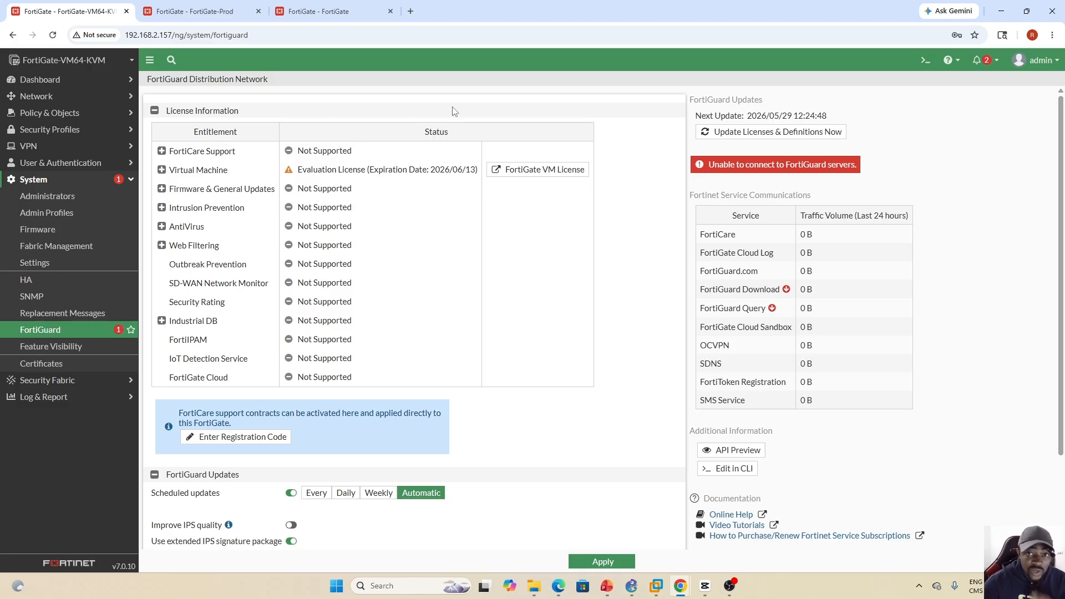
left_click(925, 61)
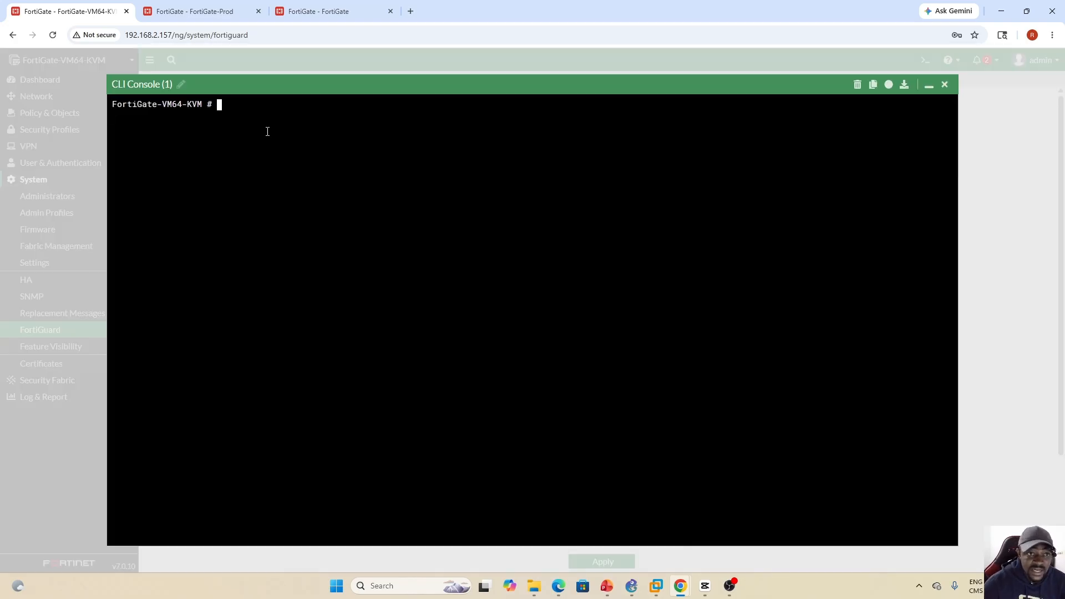
- Run get system status in the CLI console
type("get")
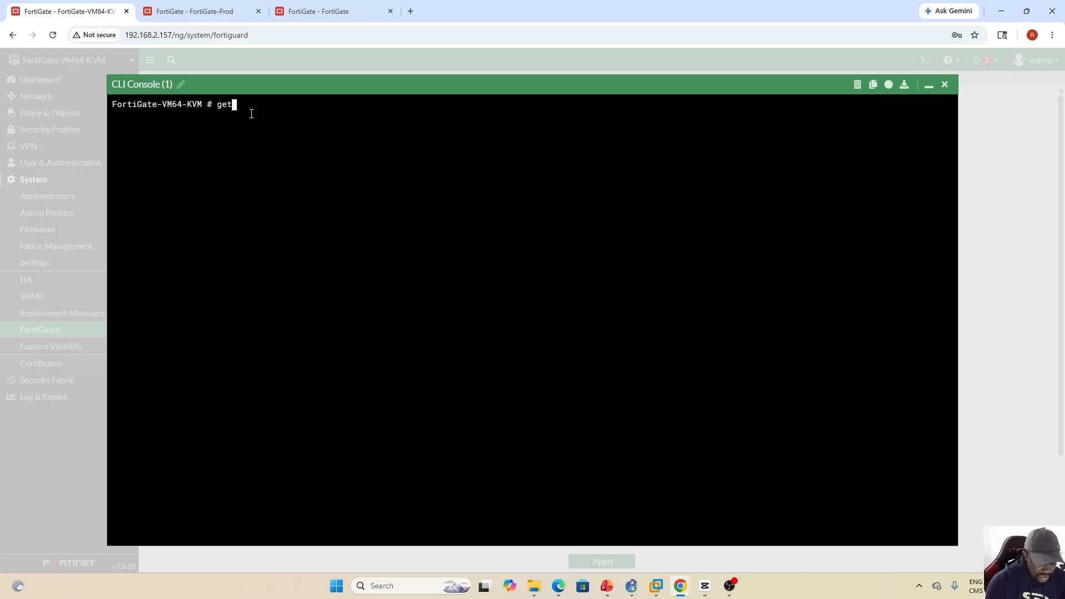
type(" sysy")
key("BackSpace")
key("BackSpace")
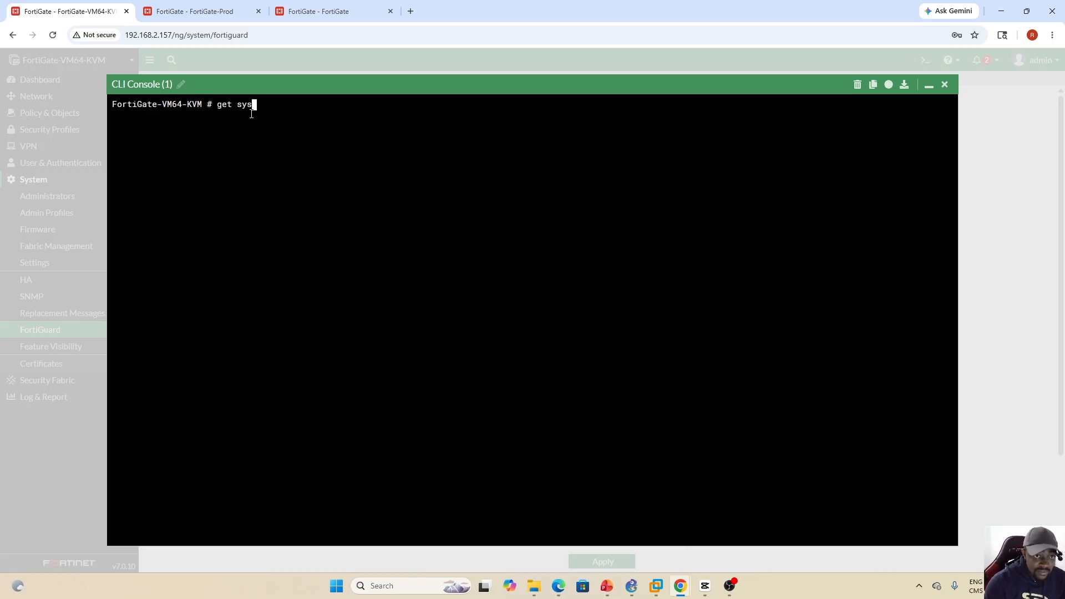
type("stem status")
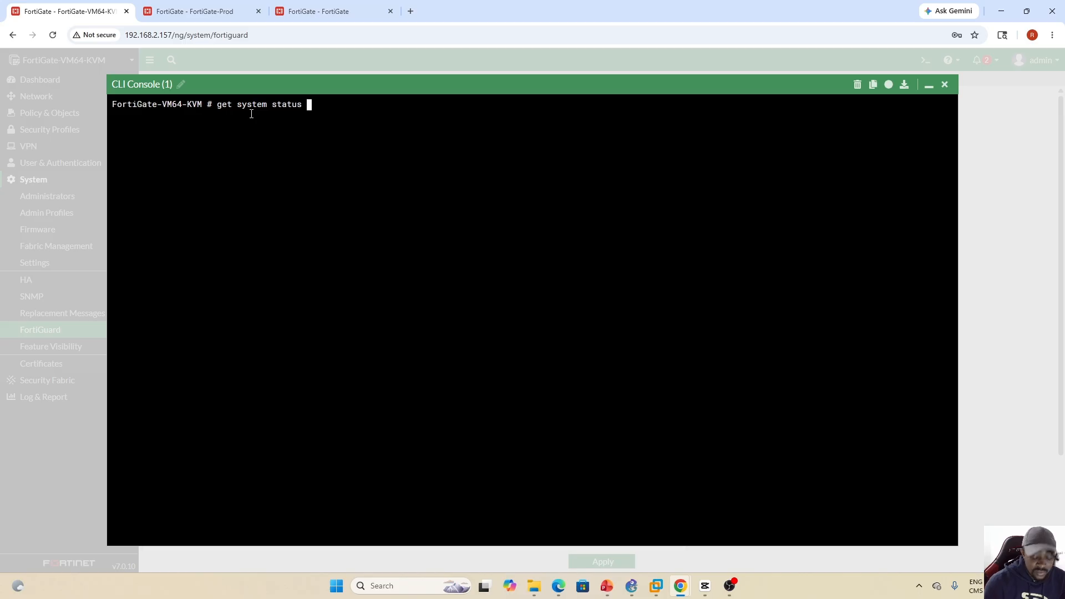
key("Return")
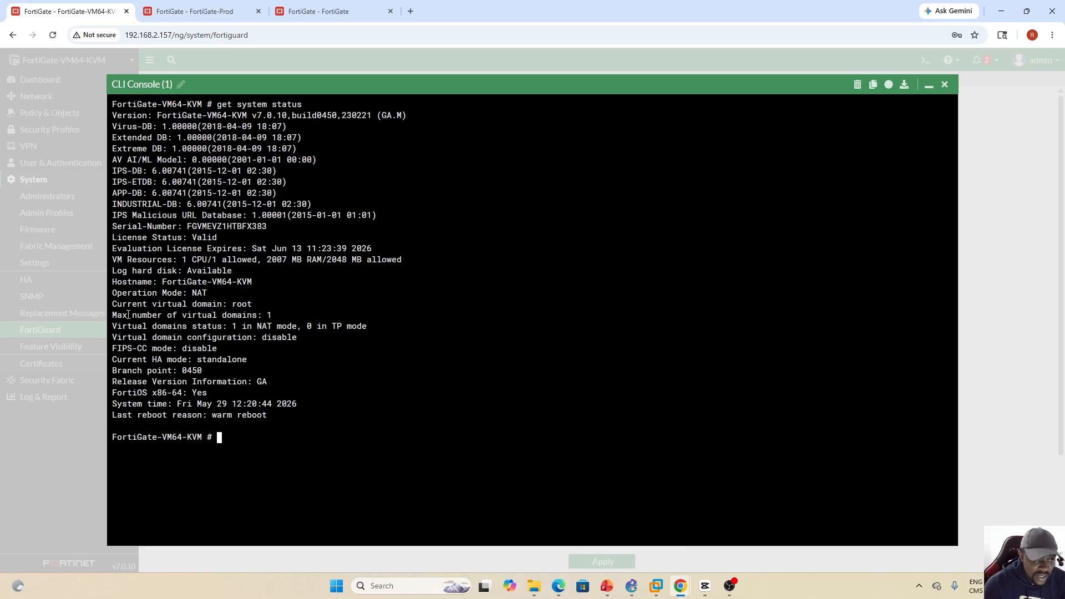
- Examine the status output for the maximum number of virtual domains, the firmware version and the evaluation license expiry
left_click_drag(117, 315, 256, 315)
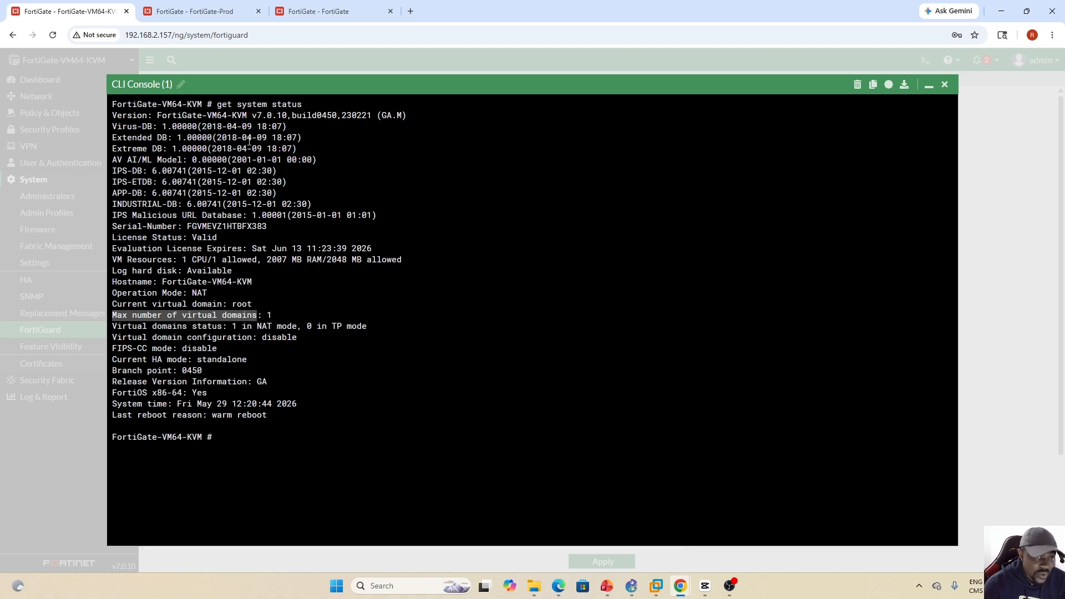
left_click_drag(252, 115, 288, 115)
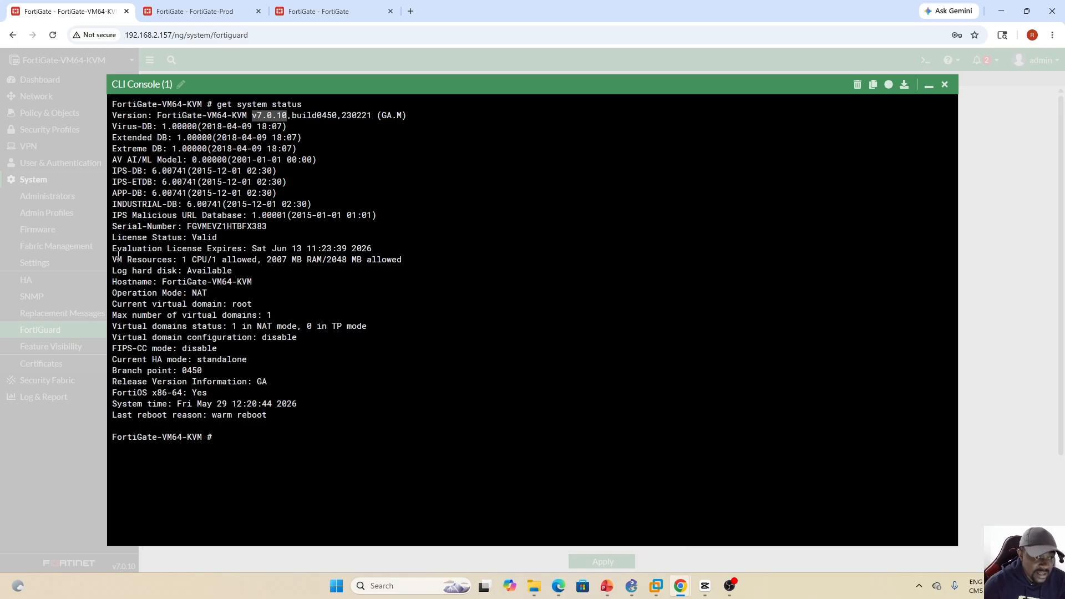
left_click_drag(113, 249, 204, 247)
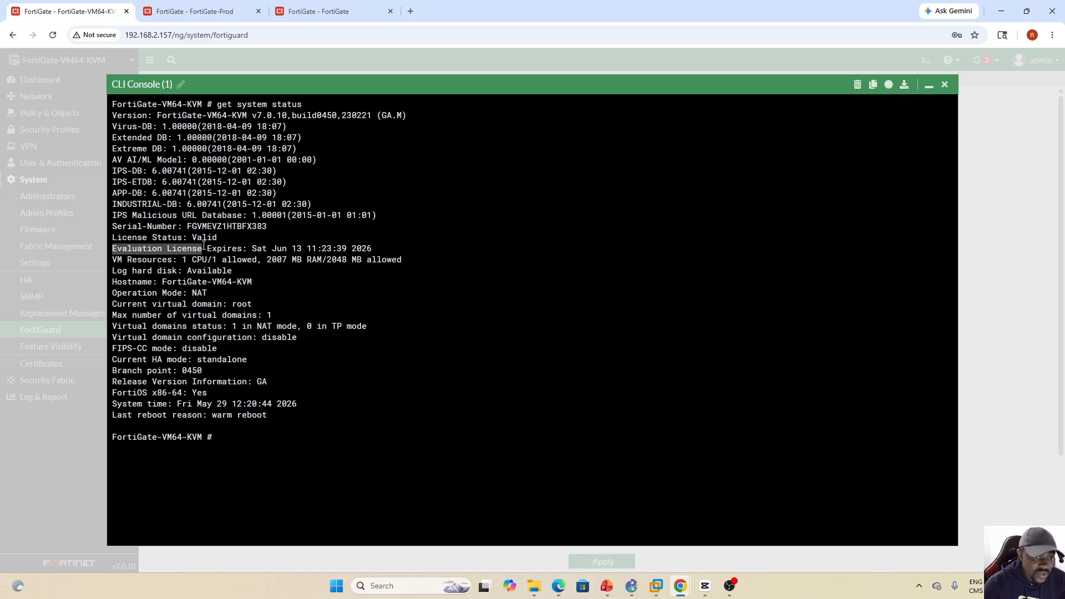
- Enter the global system configuration with config system global
left_click(241, 426)
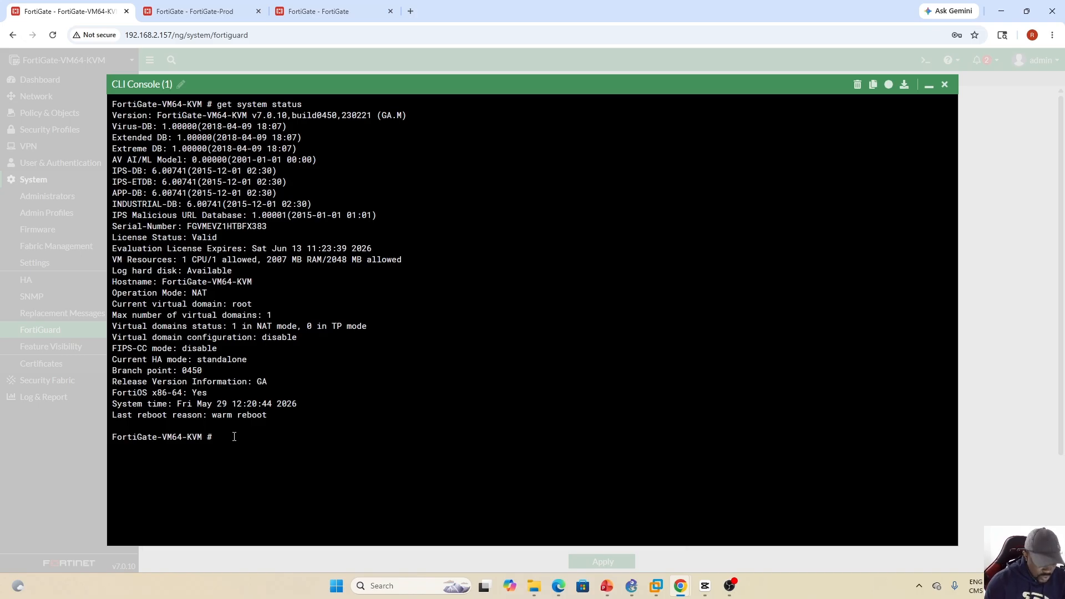
type("config ")
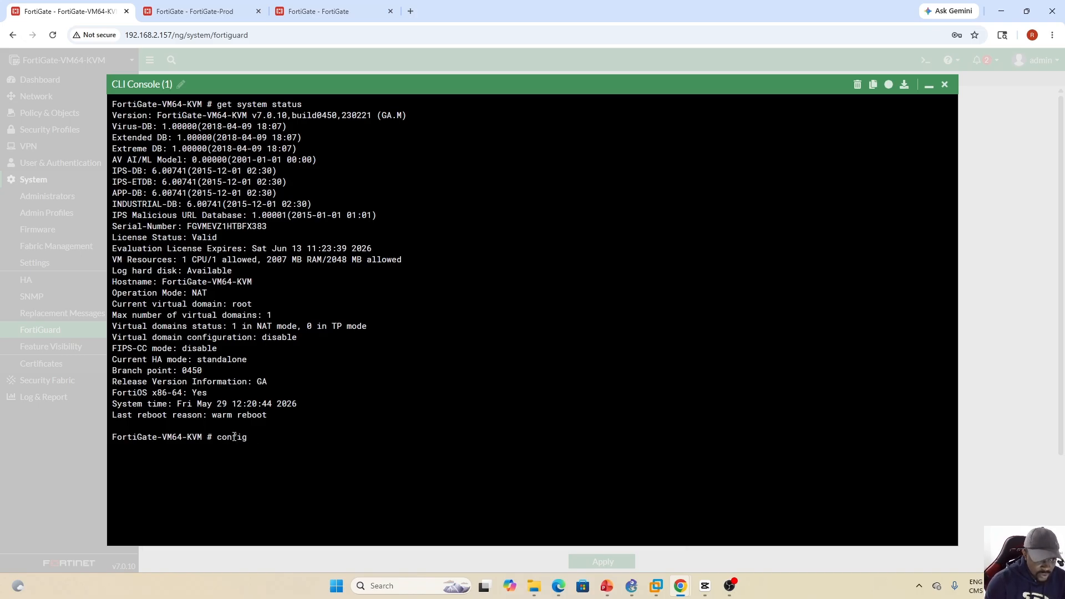
type("sys")
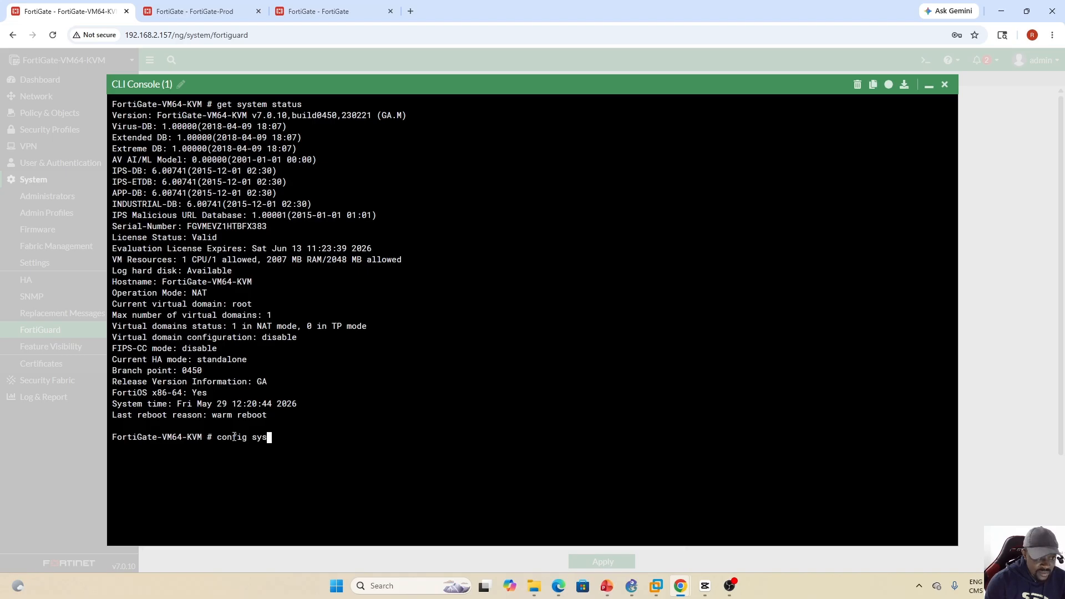
key("Tab")
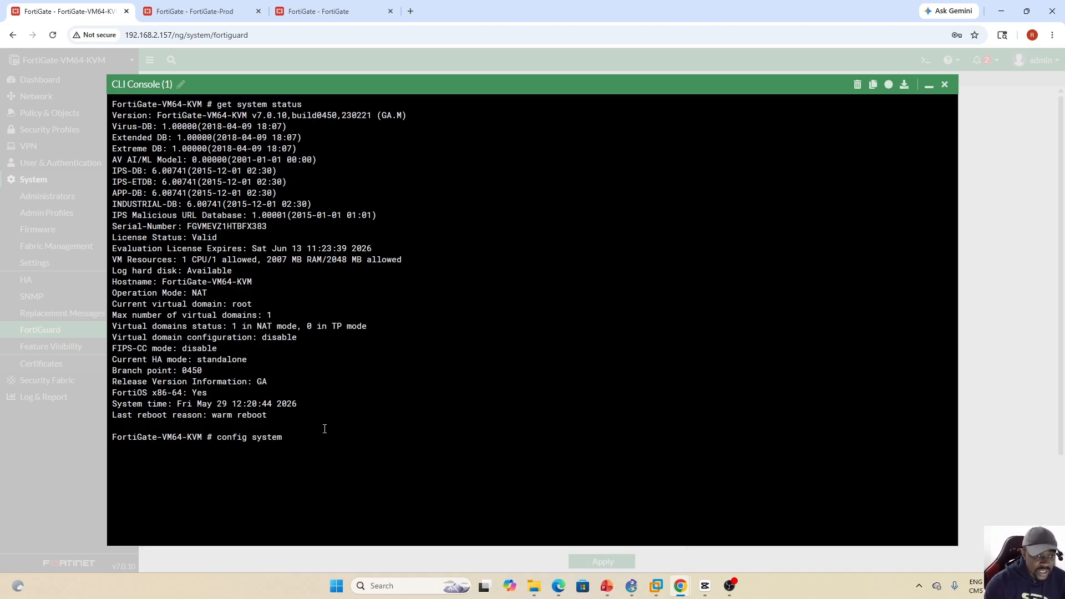
type("gl")
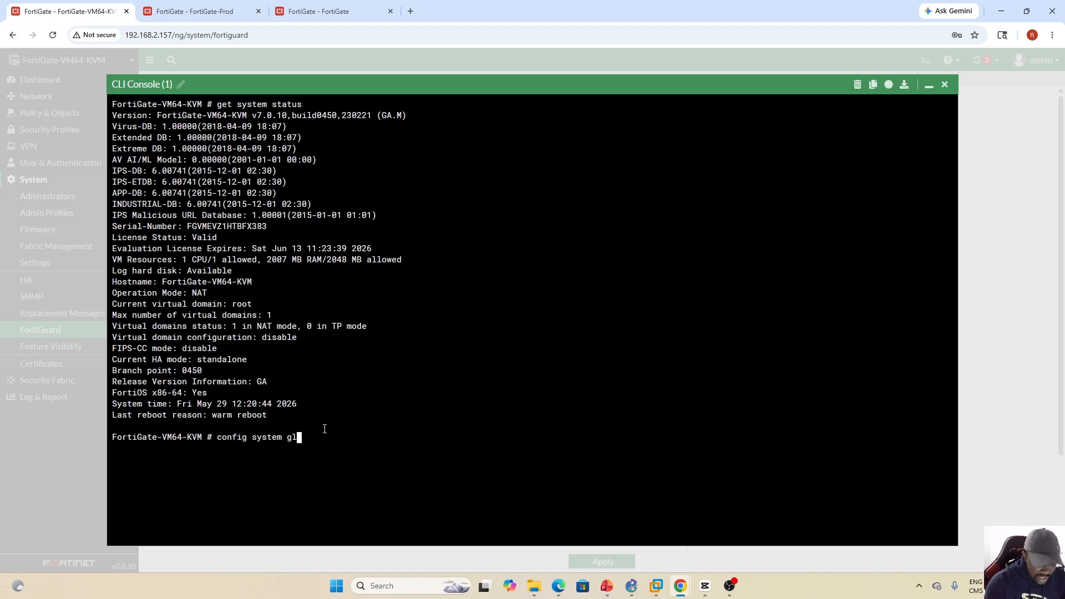
key("Tab")
key("Return")
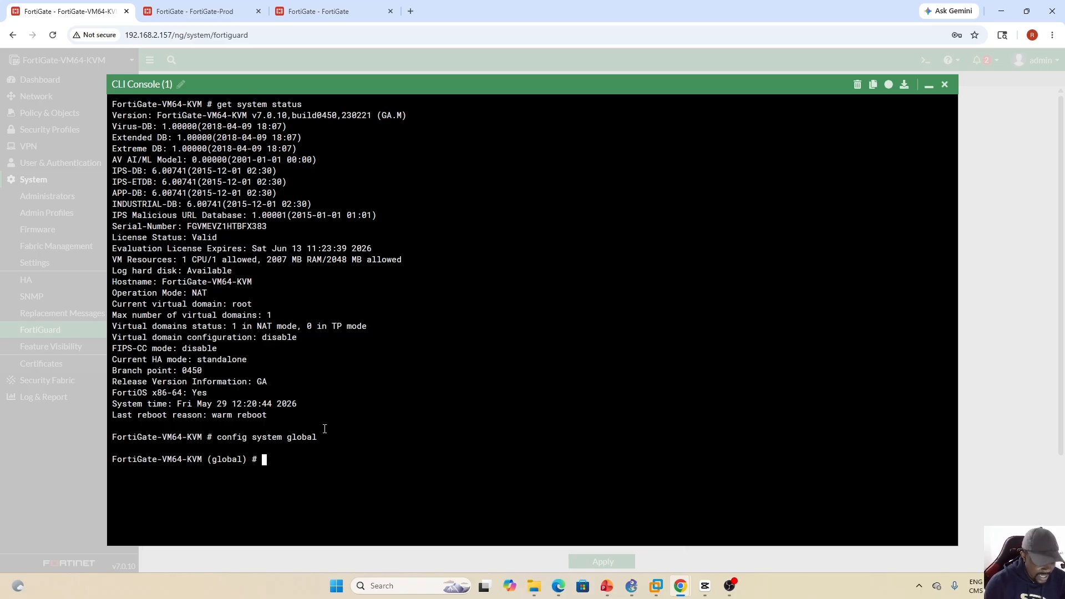
- Cycle through the available vdom-mode options and run set vdom-mode split-vdom in the global configuration
type("set vd")
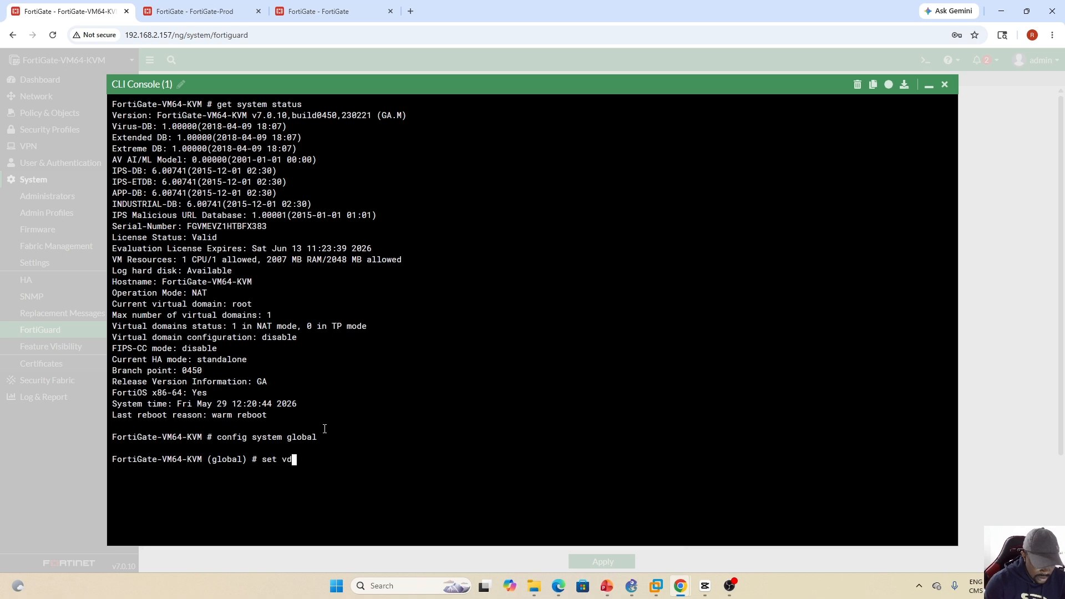
type("om-mode")
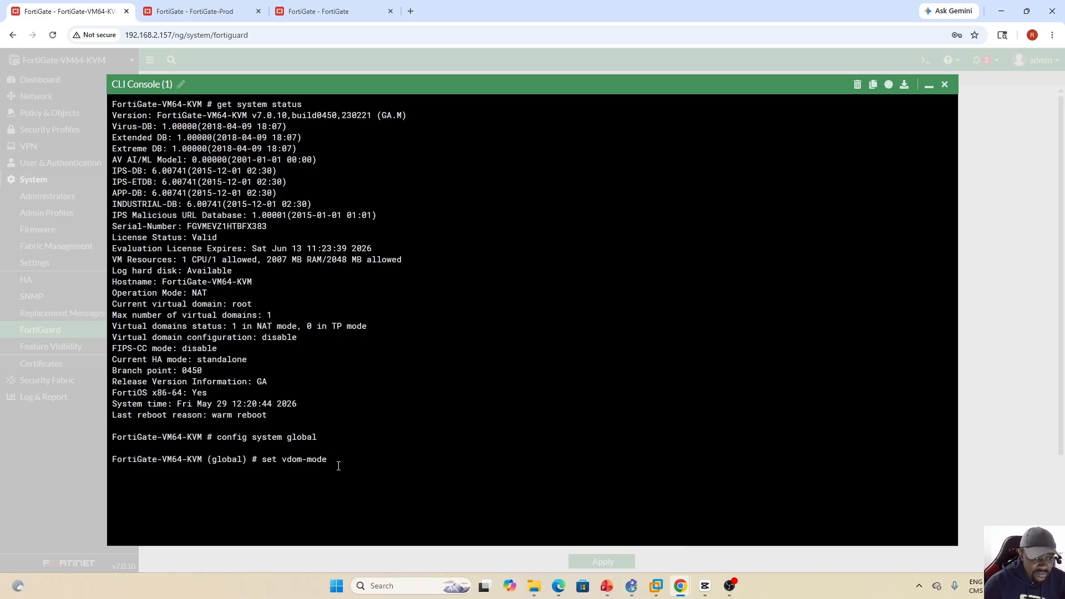
type("no-vdom")
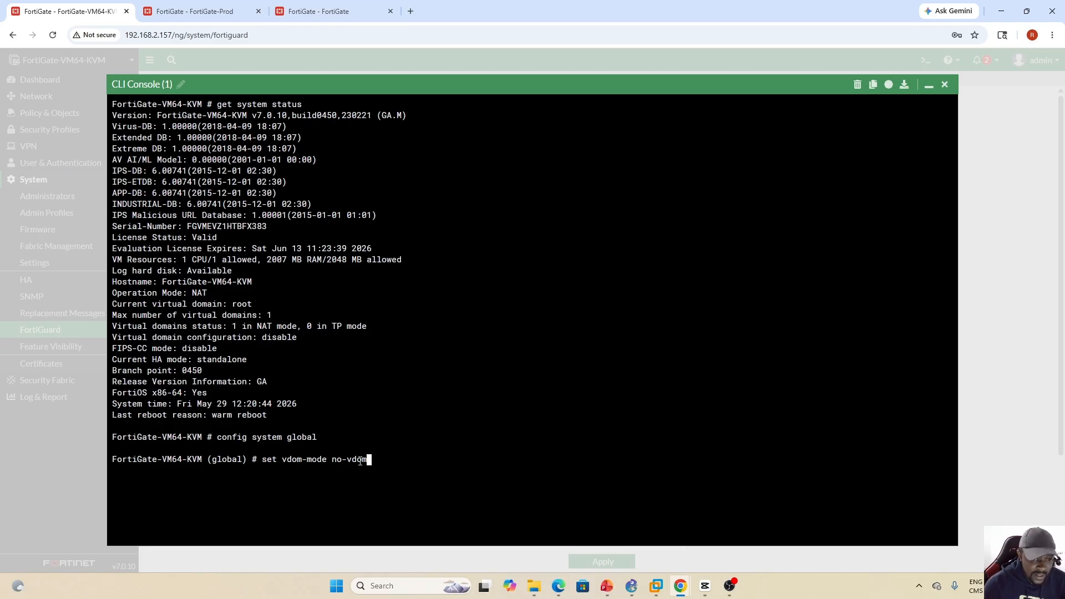
key("Tab")
key("Tab")
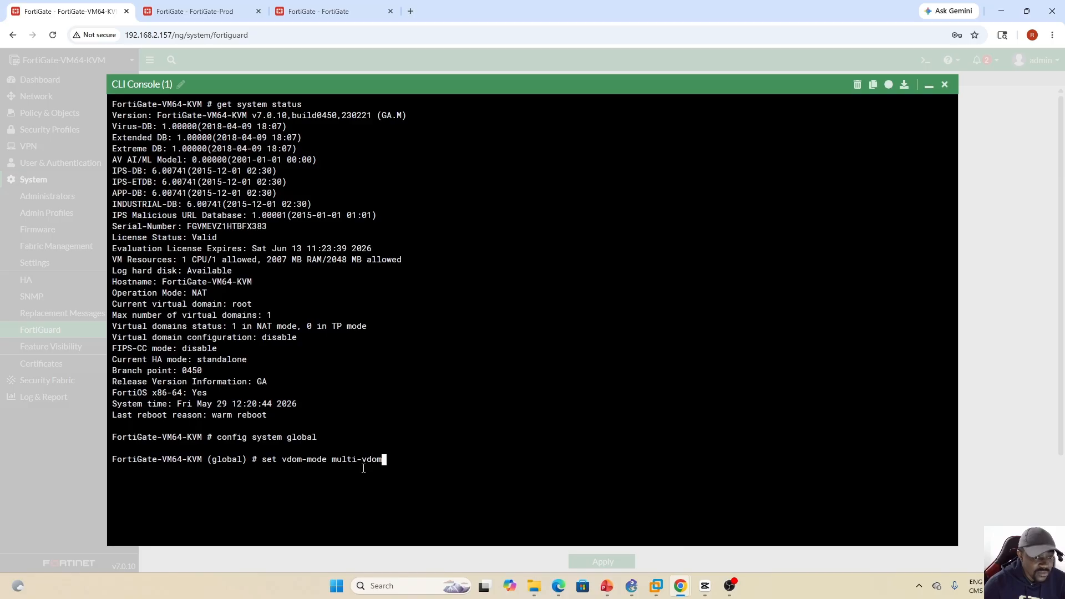
key("Tab")
key("Tab")
key("Tab")
key("Tab")
key("Tab")
key("Tab")
key("Tab")
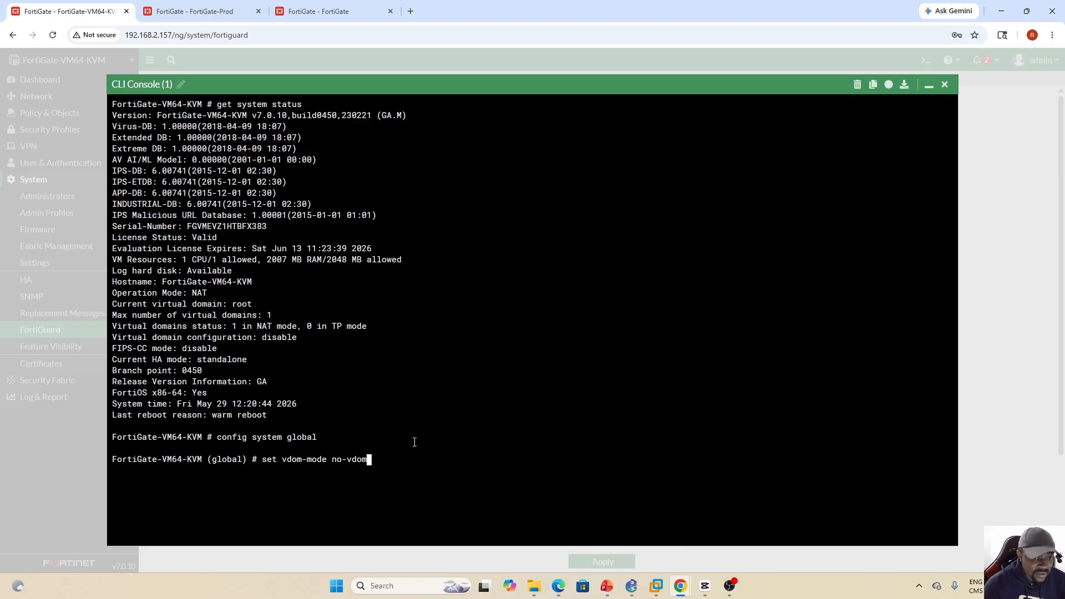
key("Tab")
key("Tab")
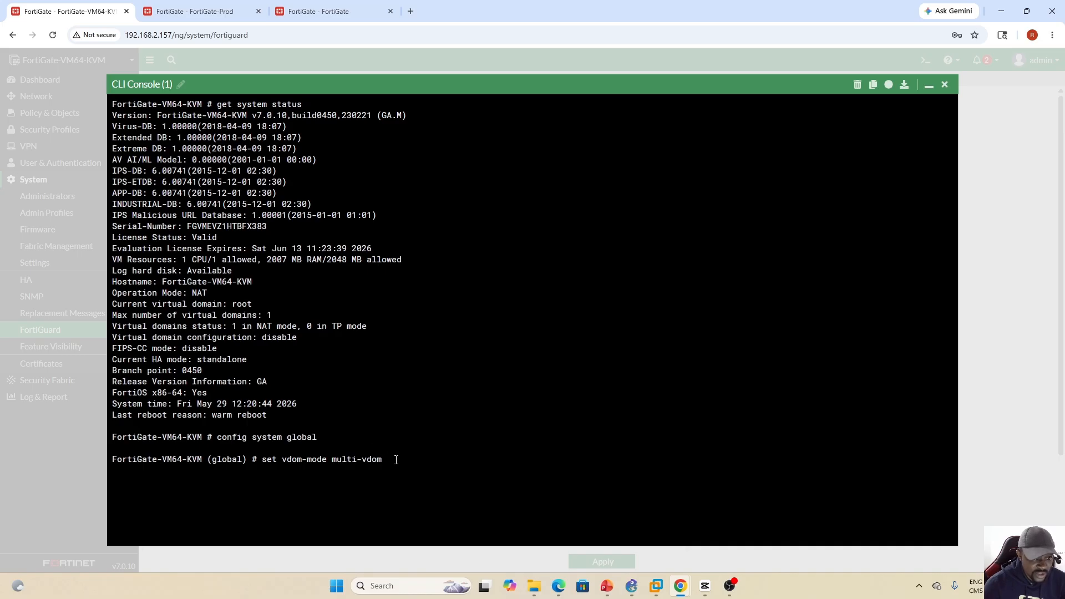
key("Tab")
key("Tab")
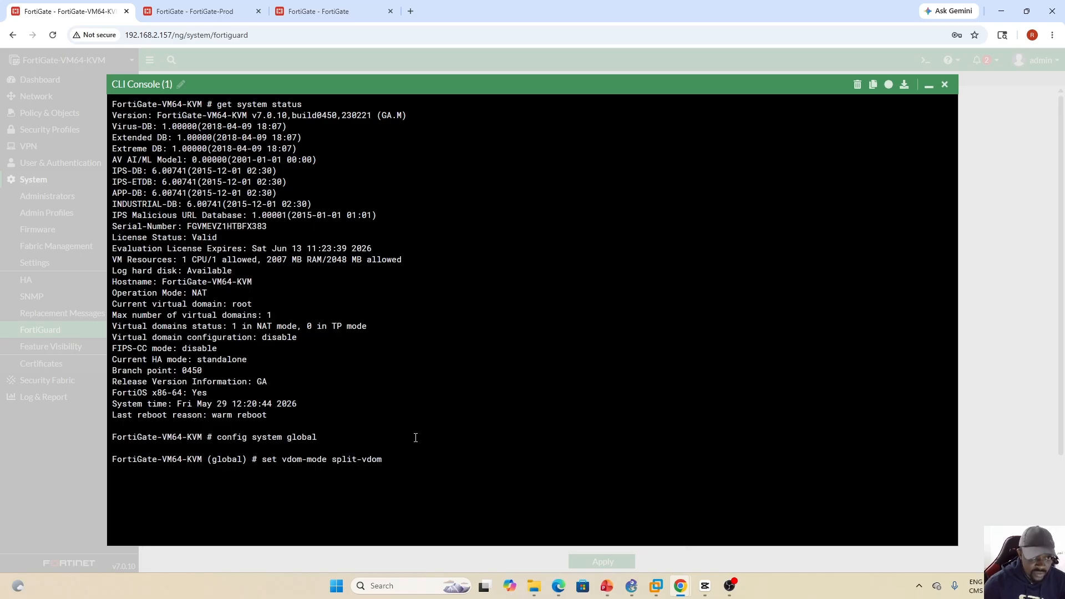
left_click(930, 86)
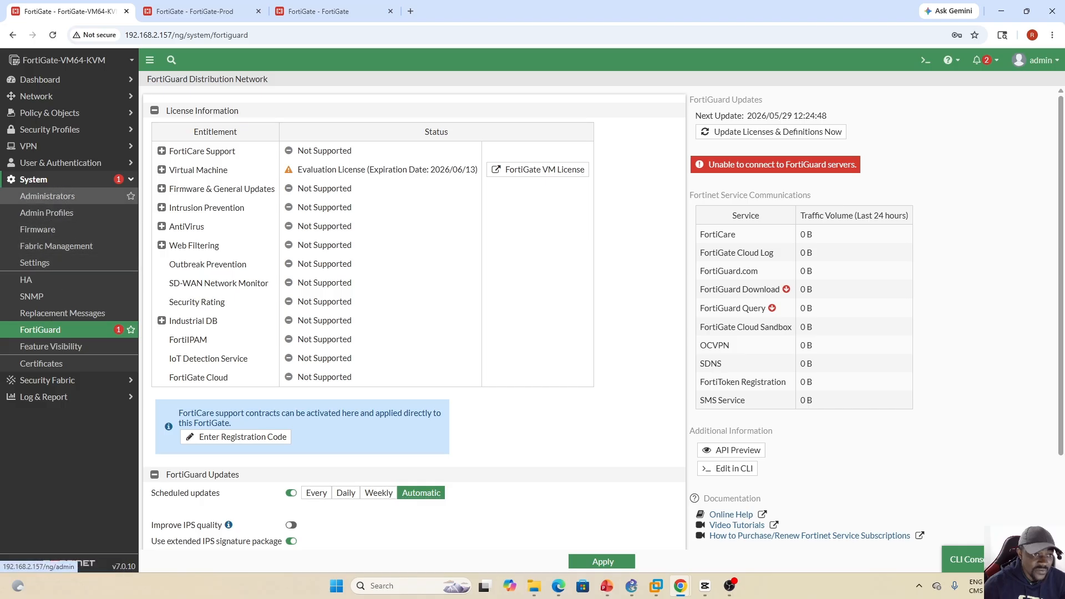
left_click(981, 563)
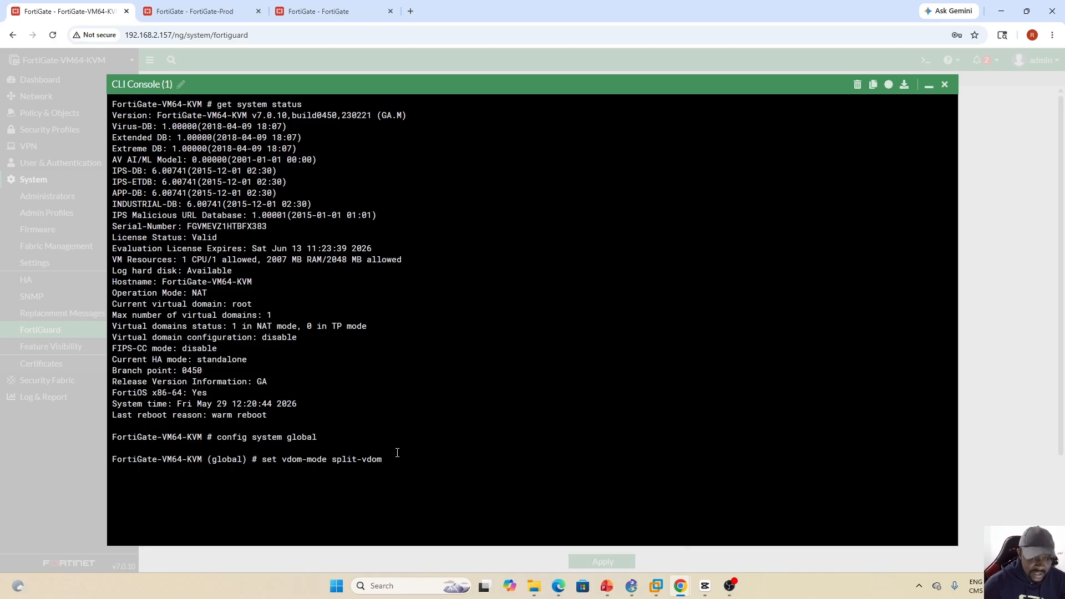
key("Return")
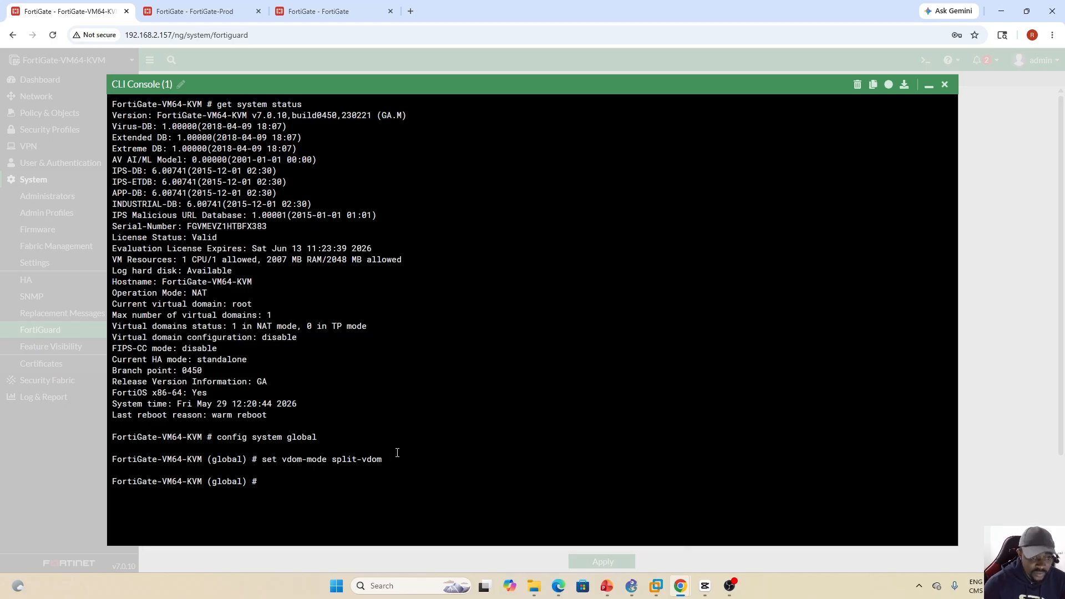
- Save the global configuration with end and answer y to continue with the VDOM change
type("em")
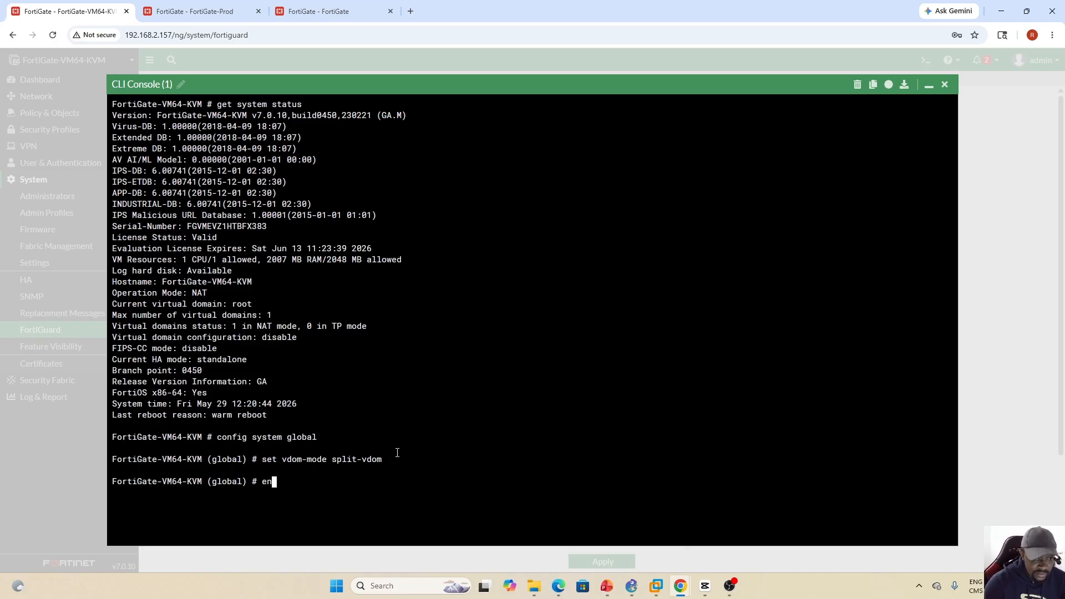
type("d")
key("Return")
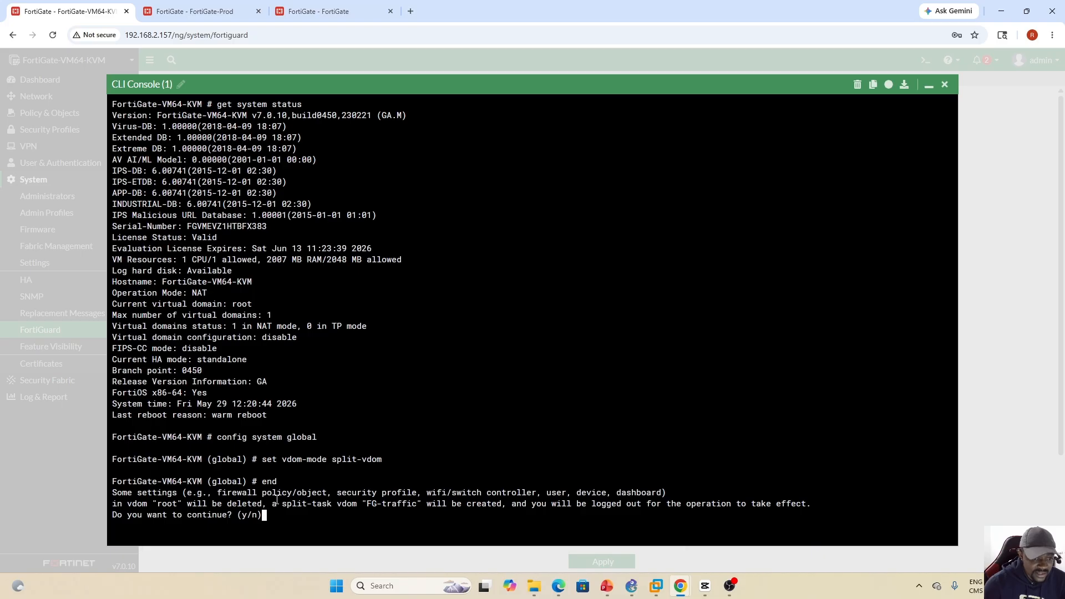
type("y")
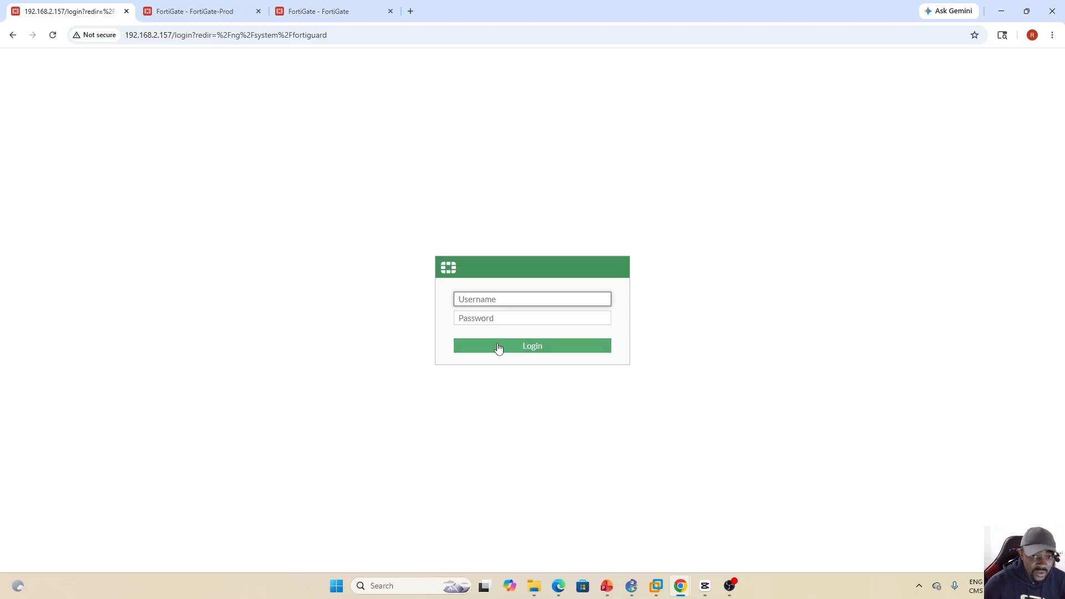
- Log back in as admin with the account password, postponing the FortiGate setup and declining to save the password
type("a")
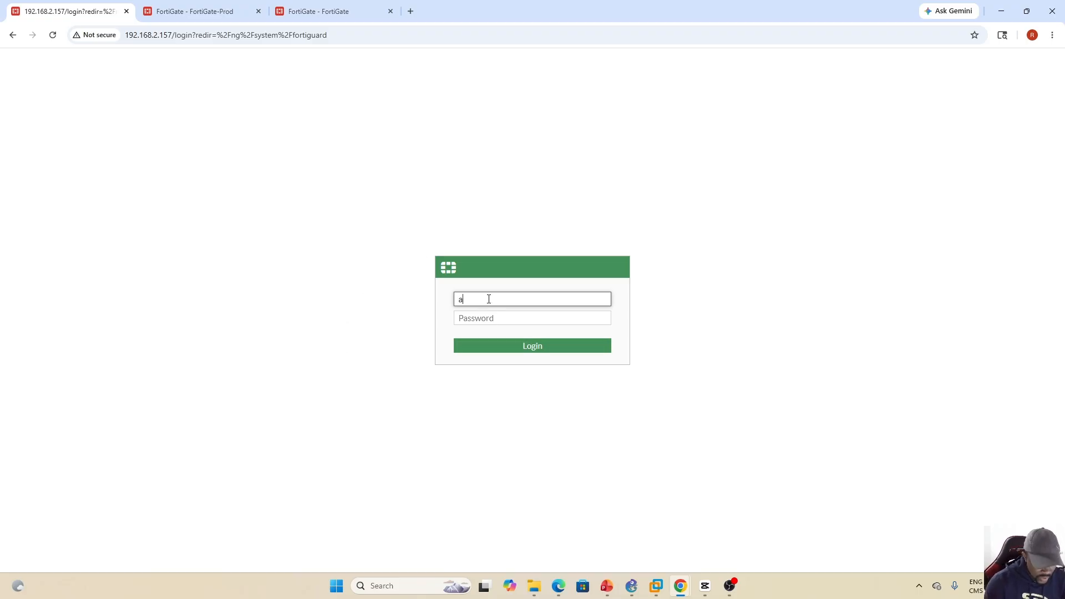
type("dmin")
key("Tab")
type("••")
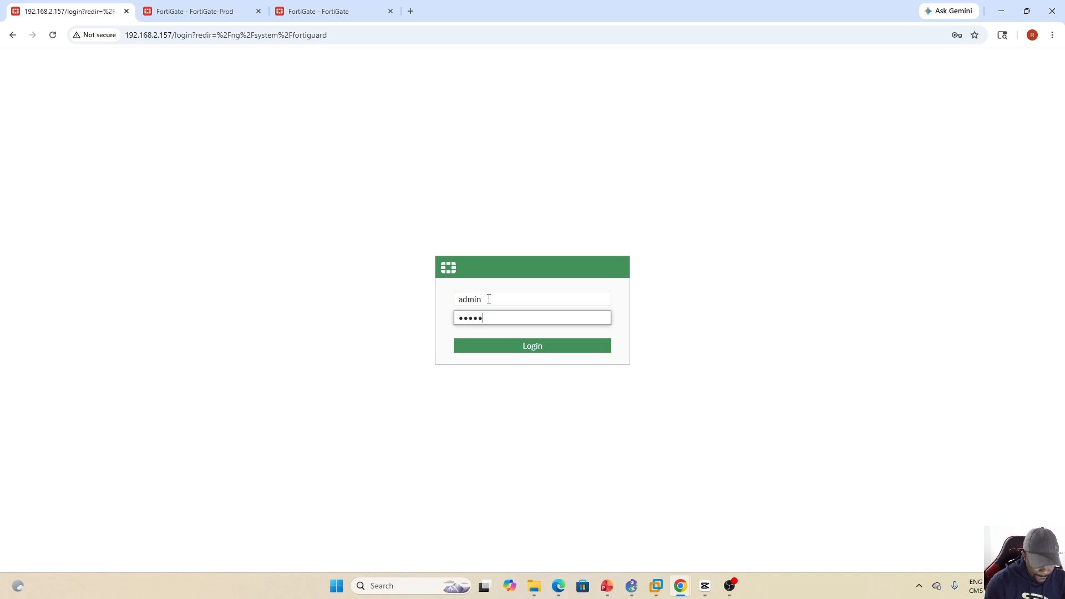
type("•••••••")
key("Return")
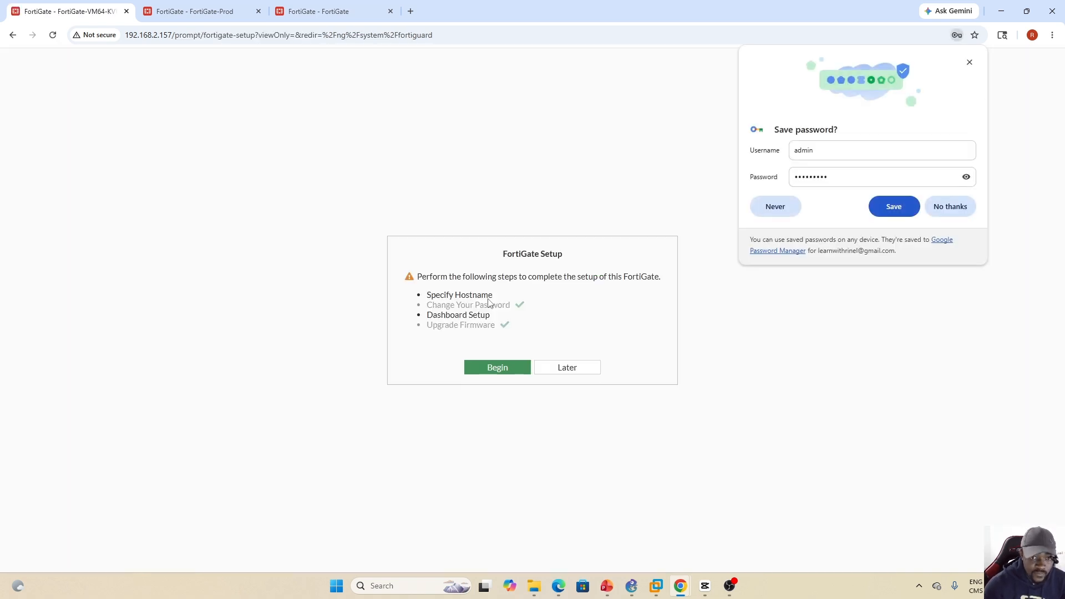
left_click(568, 366)
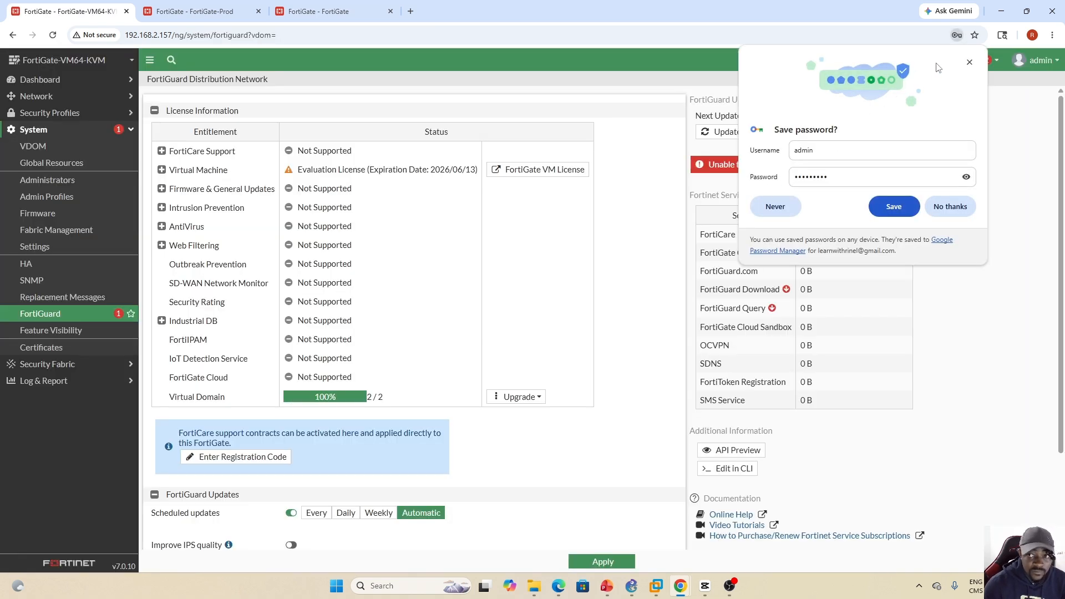
left_click(970, 63)
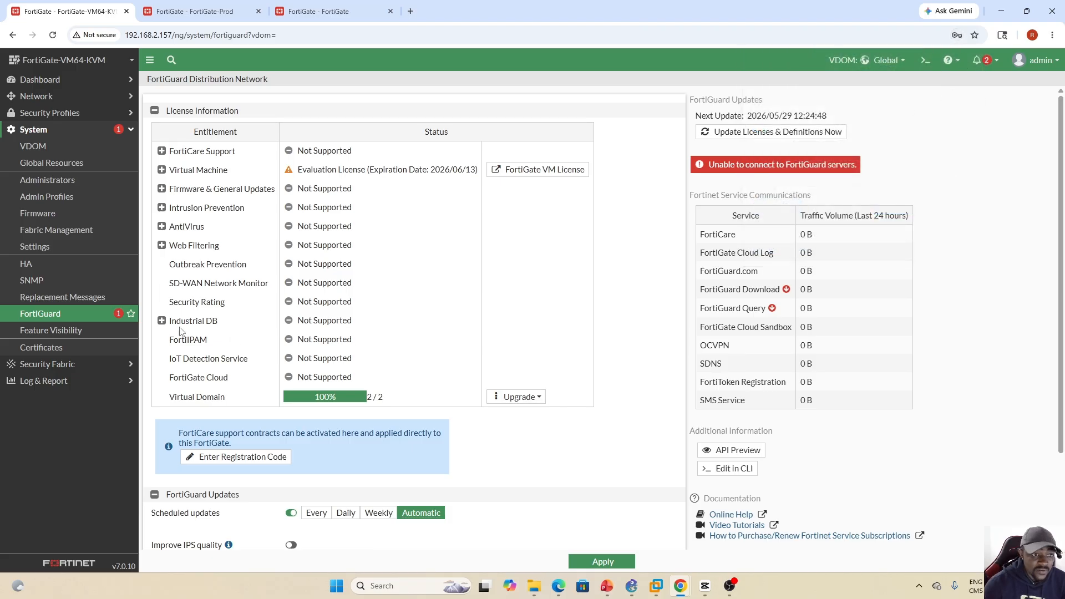
- Review the System section's entries and list the VDOMs available for switching from Global
left_click(56, 133)
left_click(55, 134)
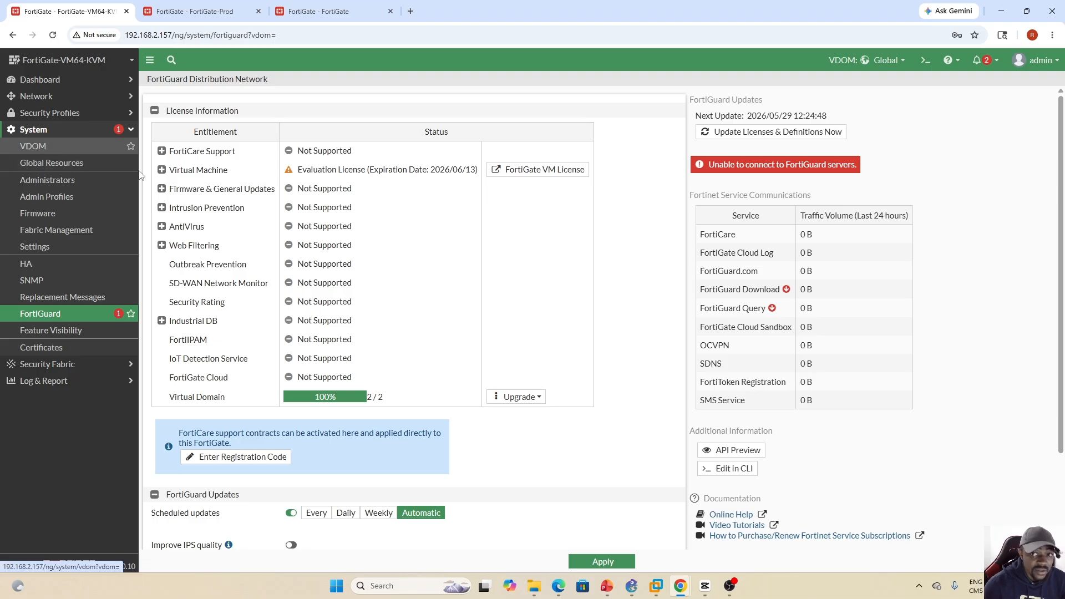
left_click(903, 63)
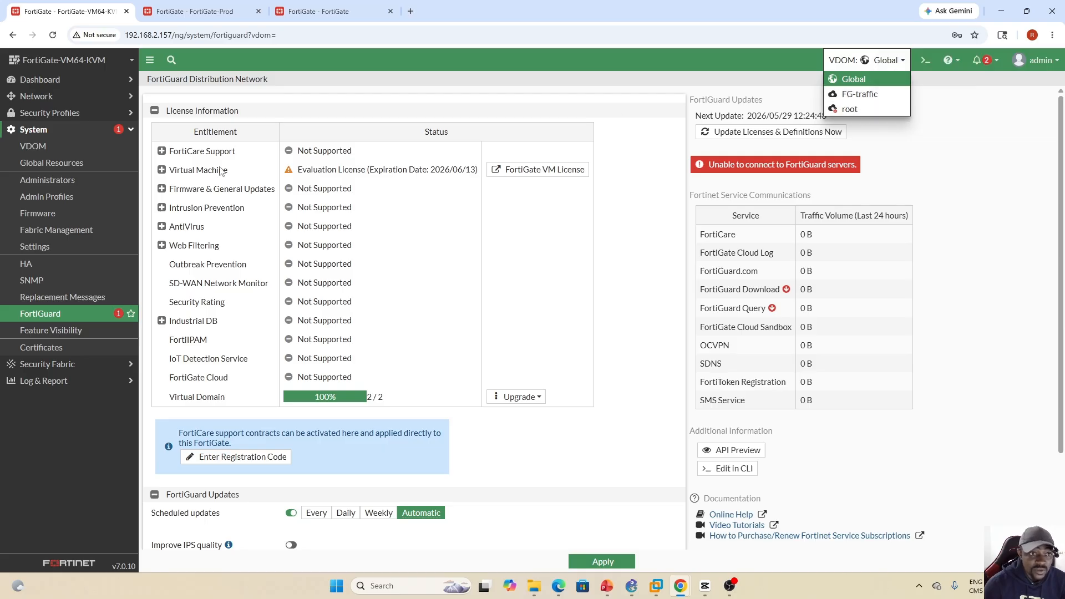
- Open the System VDOM list and examine the management role, modes and interfaces of the FG-traffic and root VDOMs
left_click(34, 149)
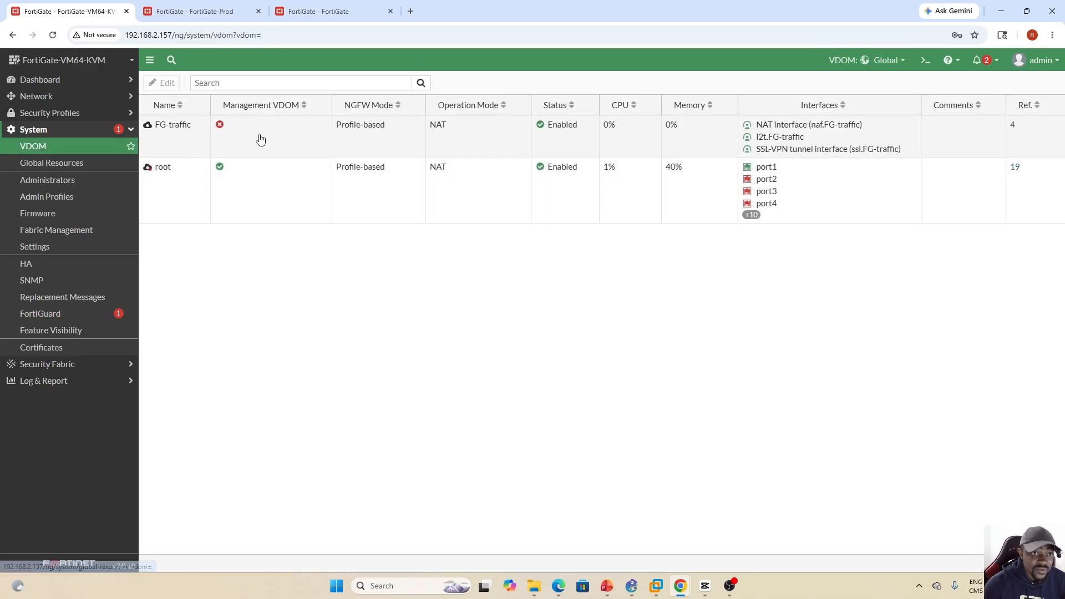
left_click(259, 138)
left_click(261, 162)
left_click(268, 155)
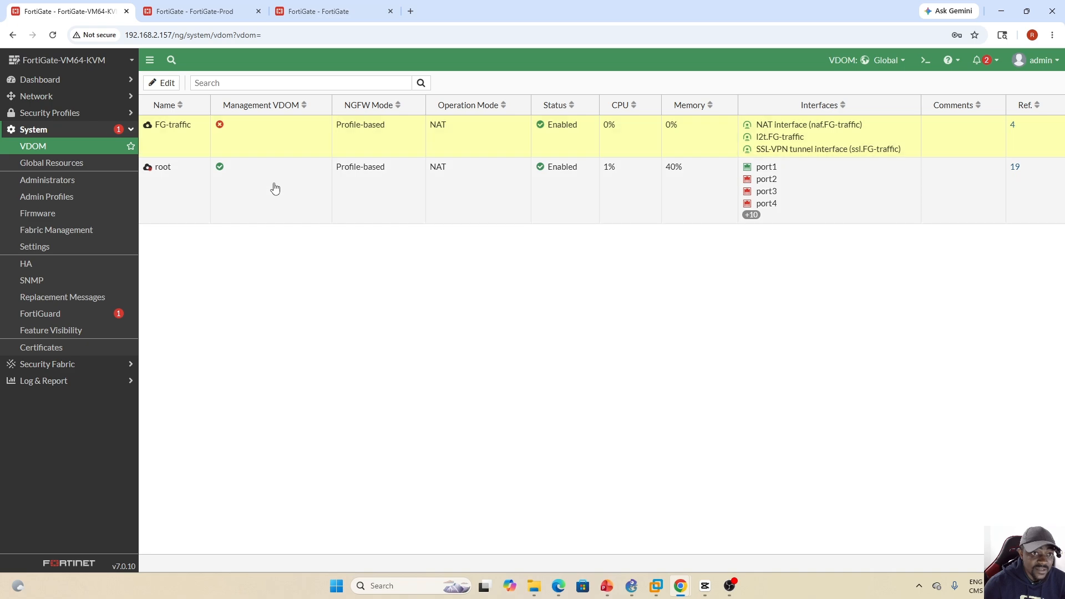
left_click(275, 188)
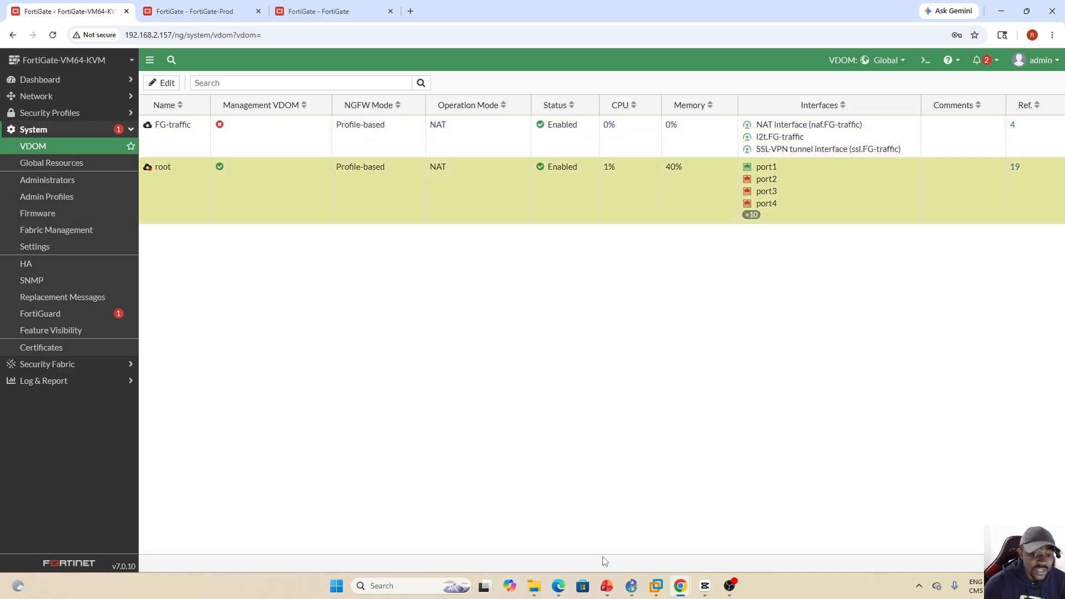
left_click(607, 587)
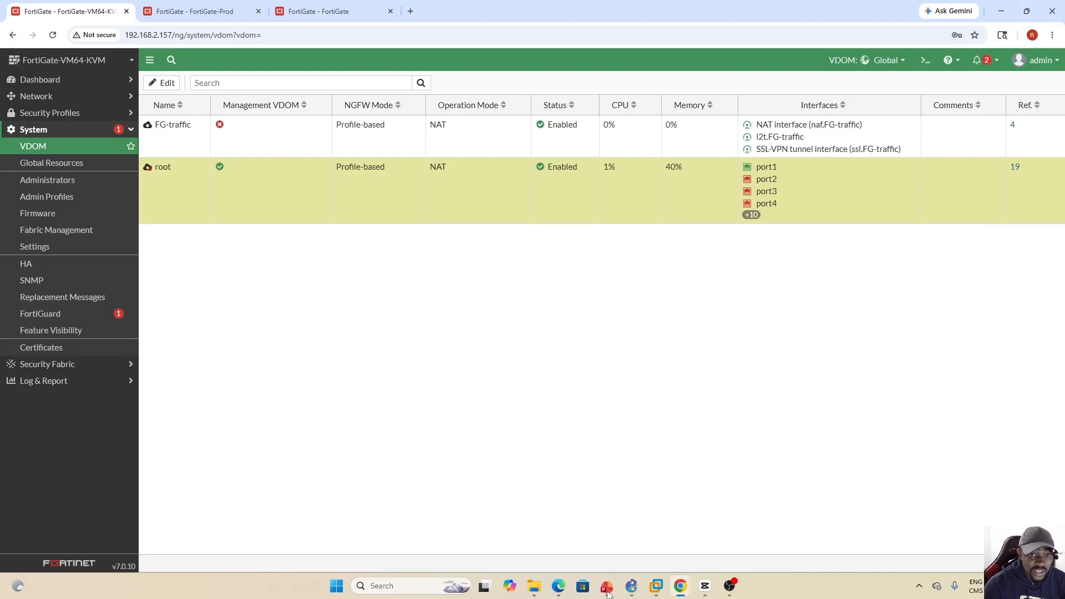
left_click(606, 587)
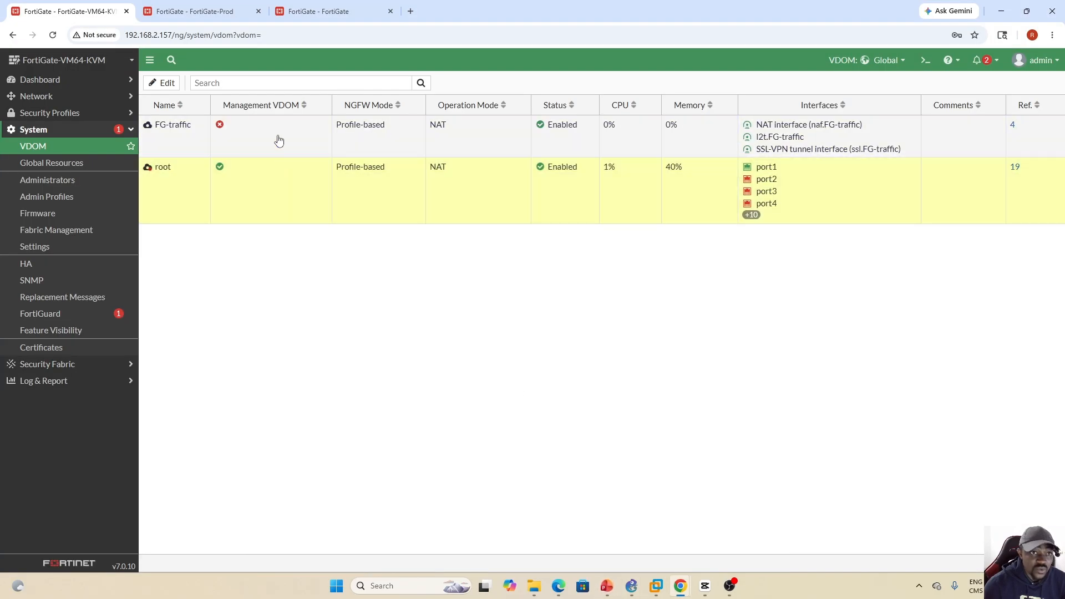
left_click(276, 173)
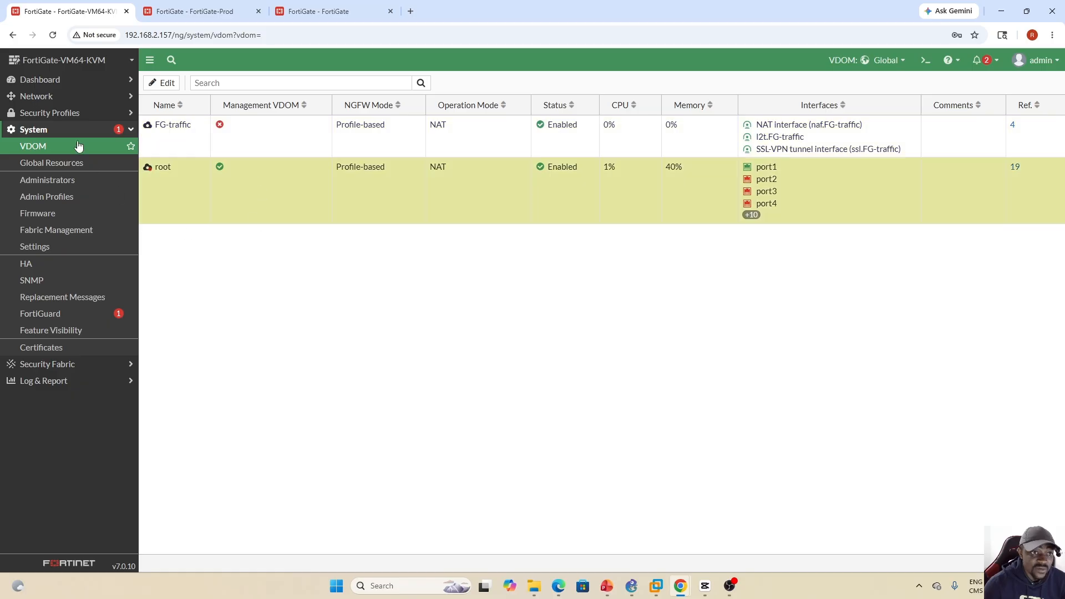
right_click(97, 145)
left_click(248, 221)
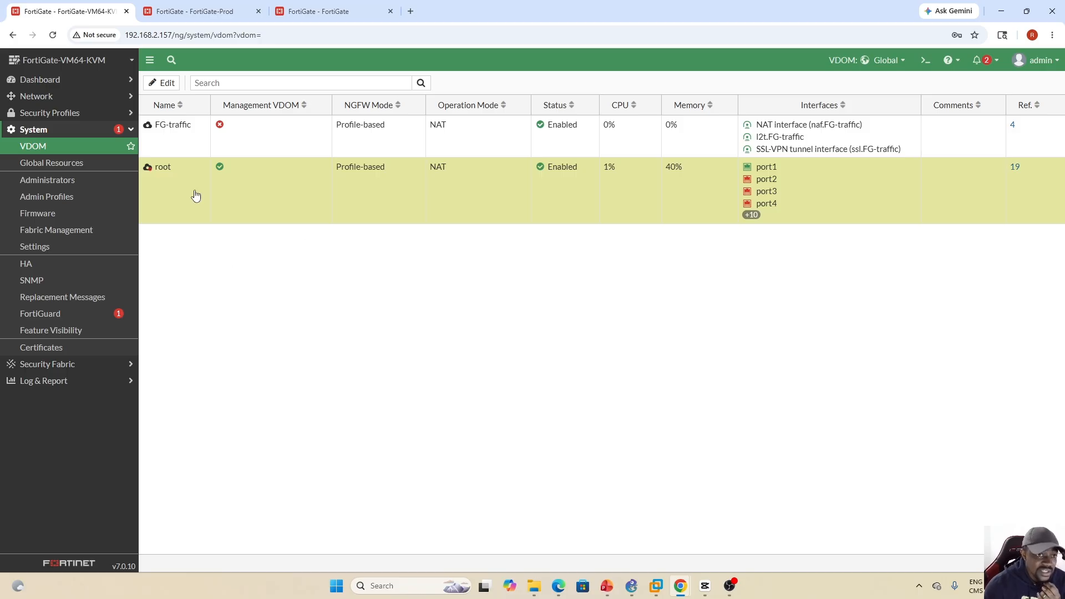
left_click(269, 155)
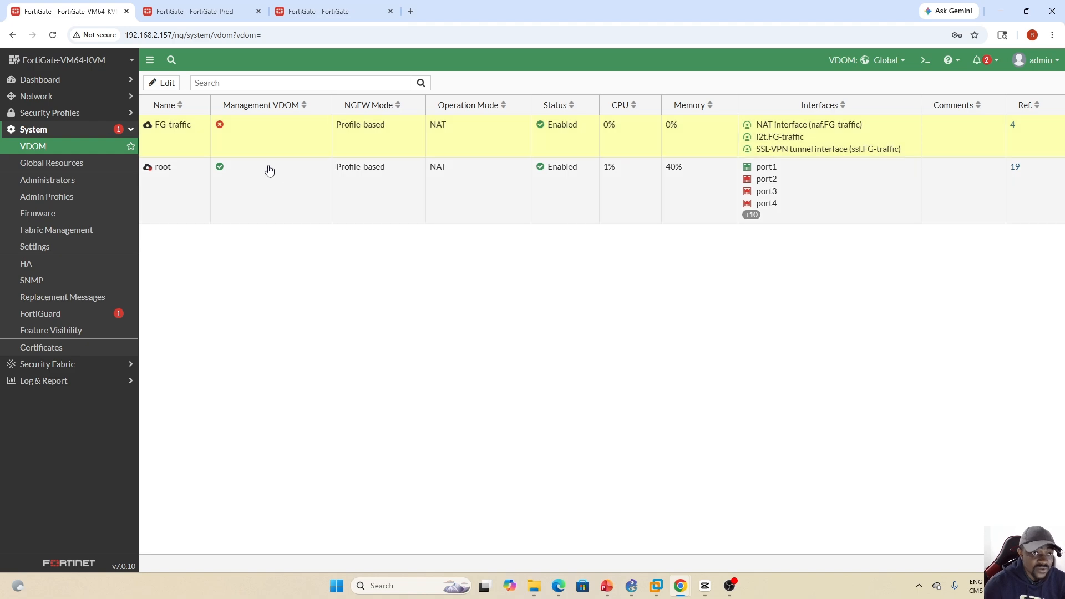
left_click(268, 168)
- Switch to FortiGate-Prod and review its status dashboard and FortiGuard license information
left_click(203, 16)
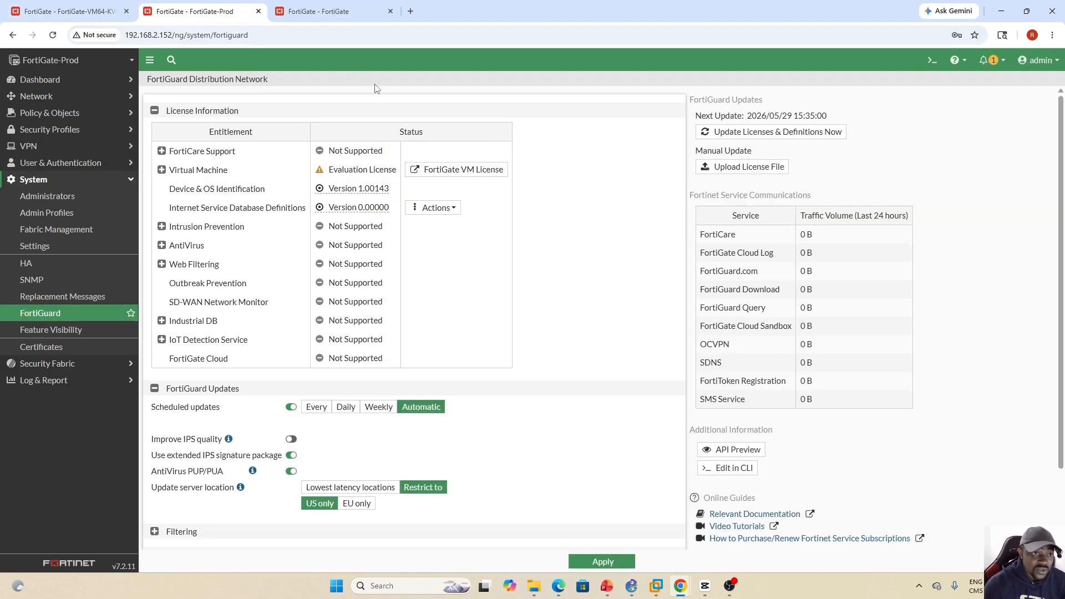
left_click(66, 80)
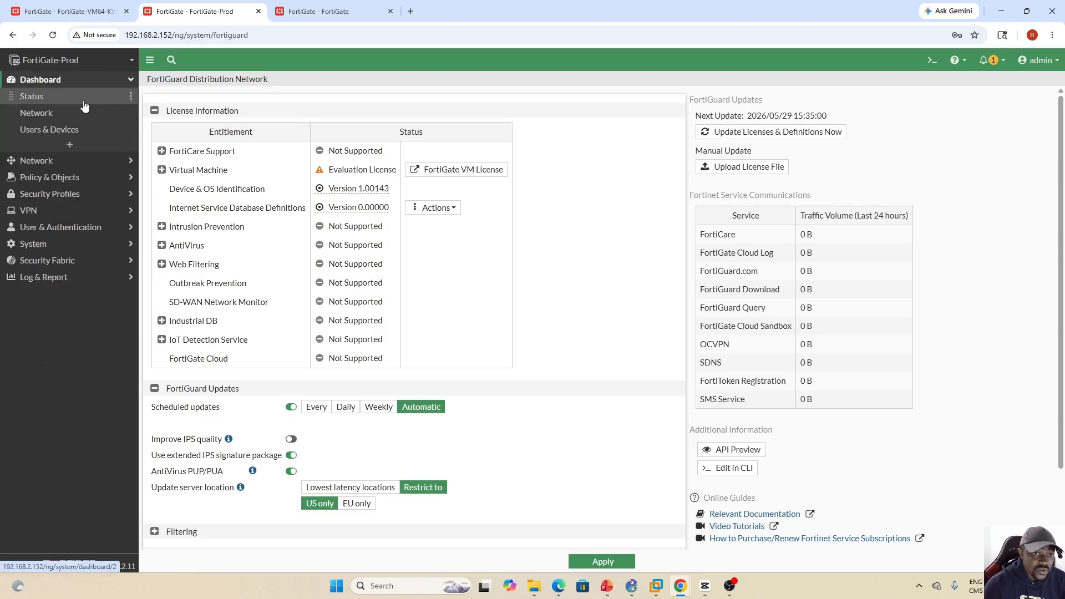
left_click(55, 98)
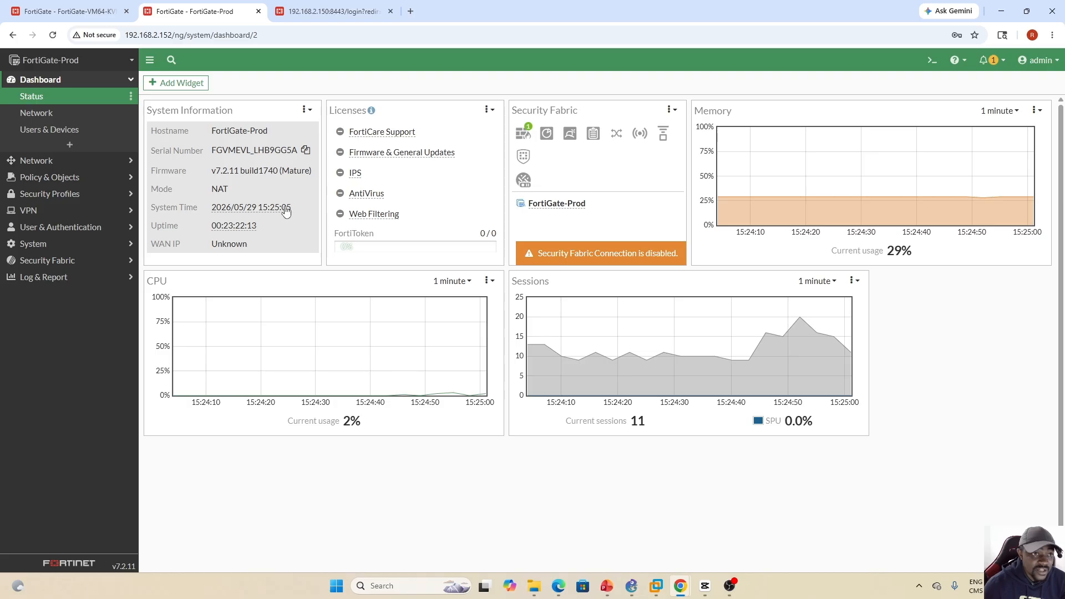
left_click(71, 244)
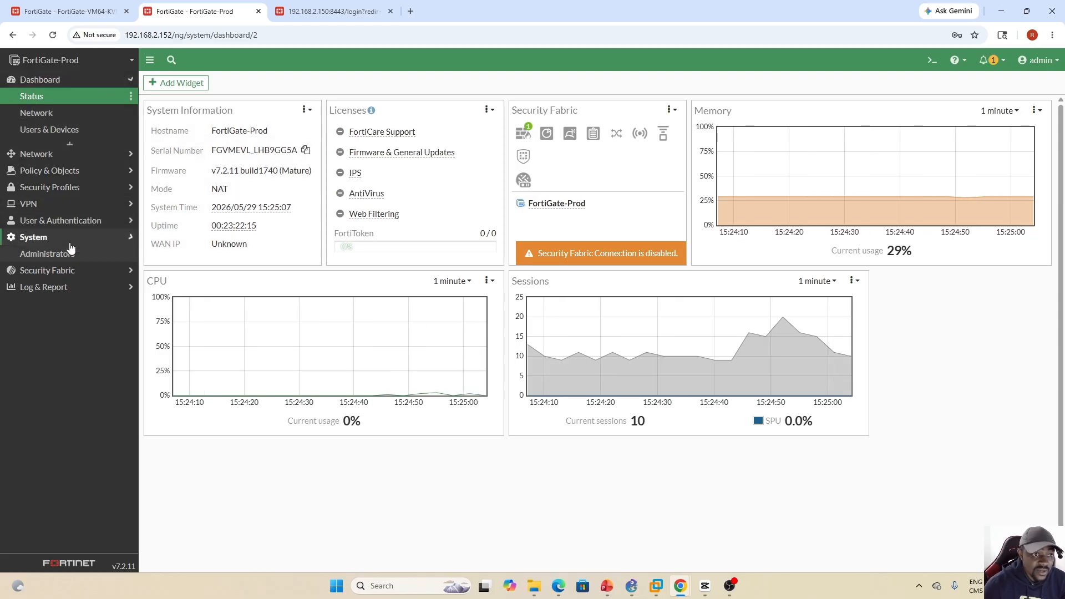
left_click(45, 314)
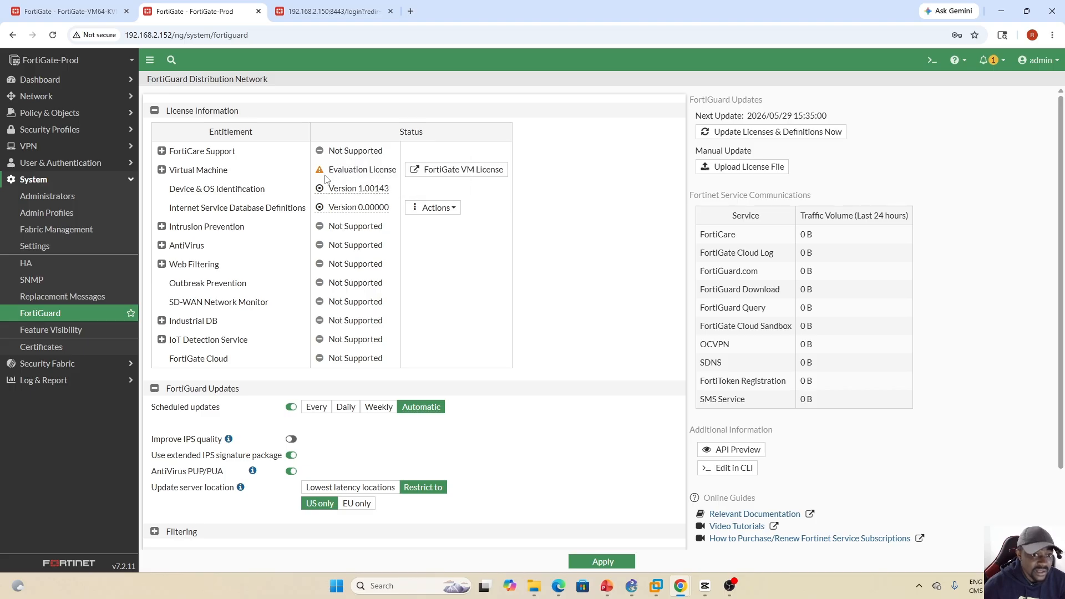
- Reopen the FortiGate-Prod status dashboard, and list the VDOMs available for switching on FortiGate-VM64-KVM for comparison
left_click(117, 81)
left_click(70, 101)
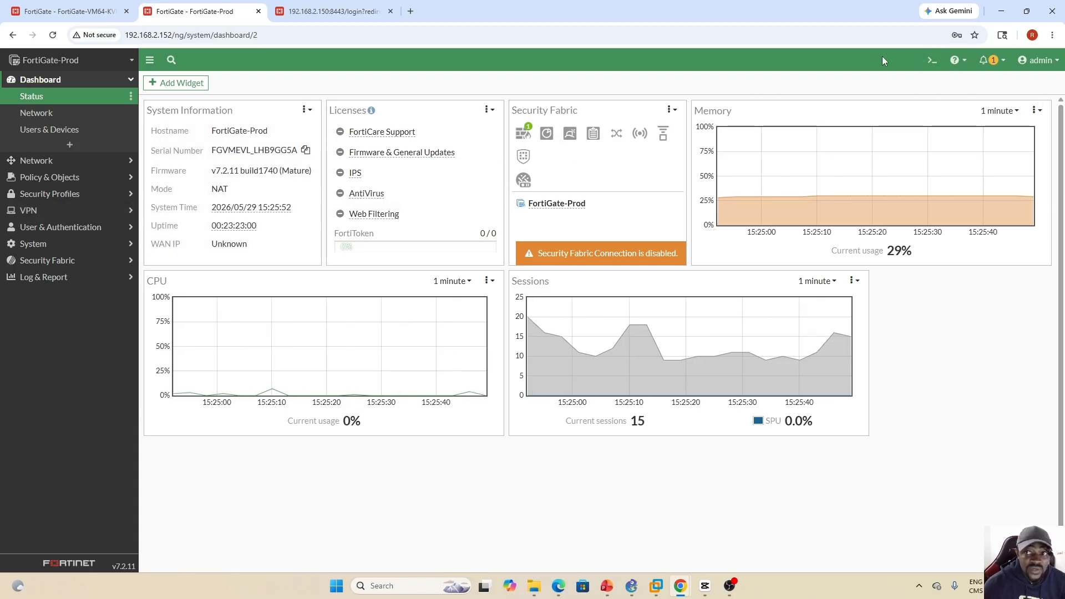
left_click(77, 12)
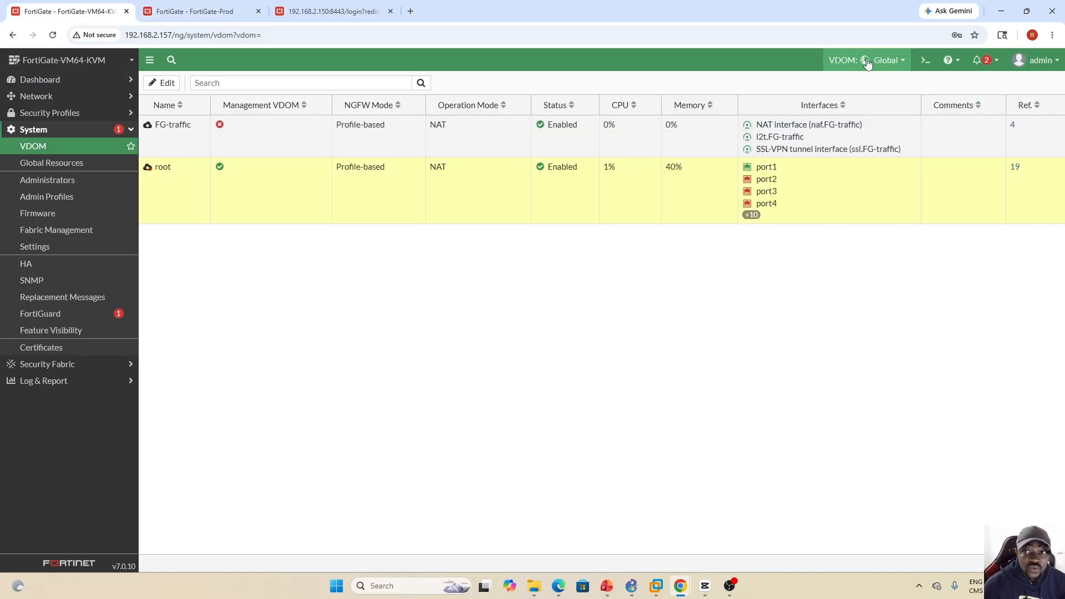
left_click(903, 61)
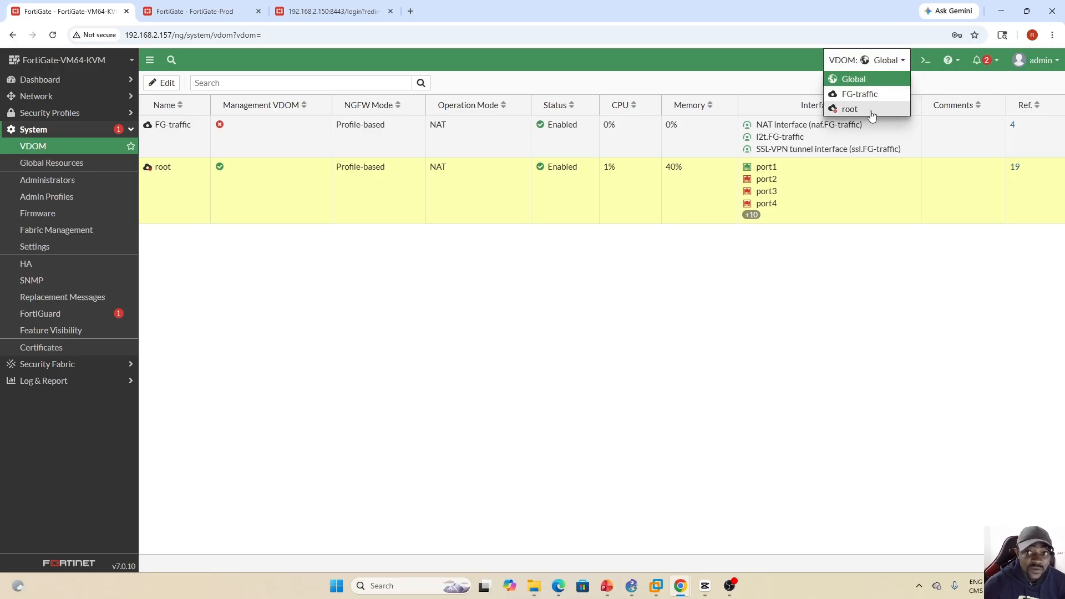
- Run get system status in the FortiGate-Prod CLI console and check the maximum number of virtual domains
left_click(194, 13)
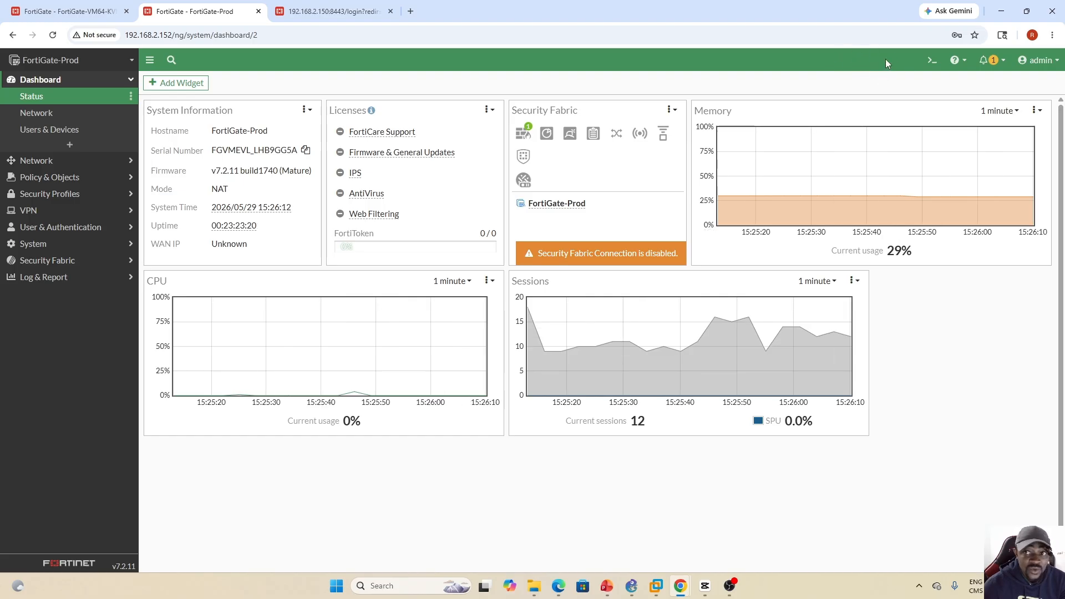
left_click(932, 62)
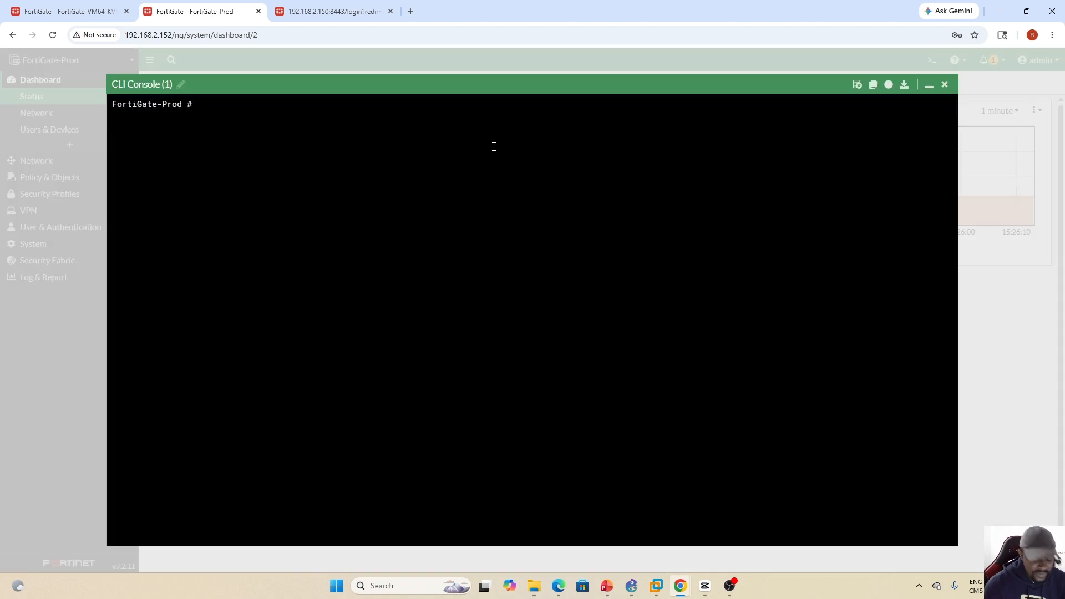
type("get ")
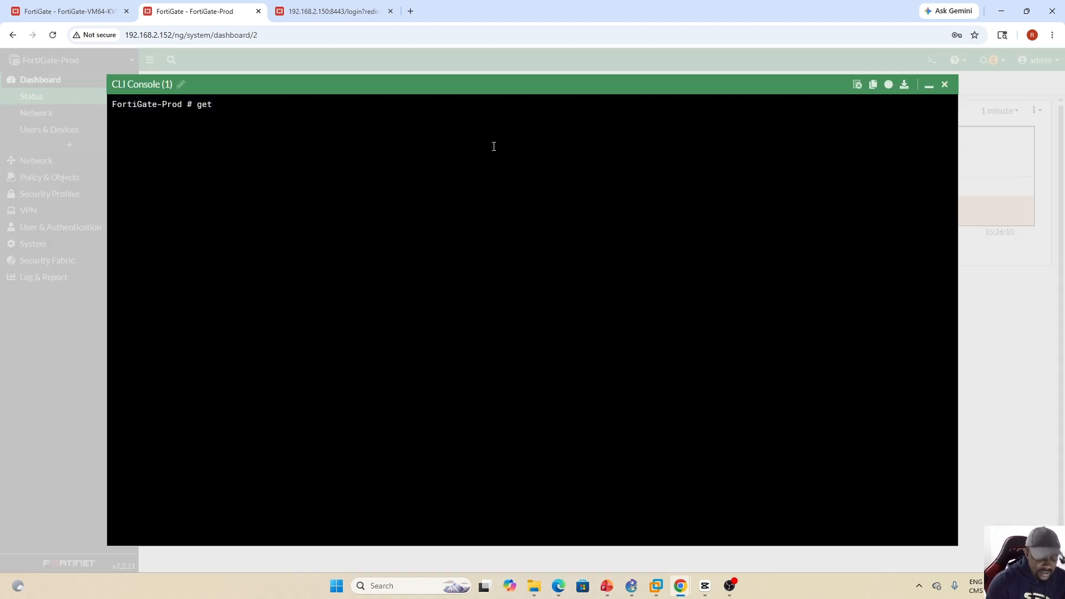
type("system")
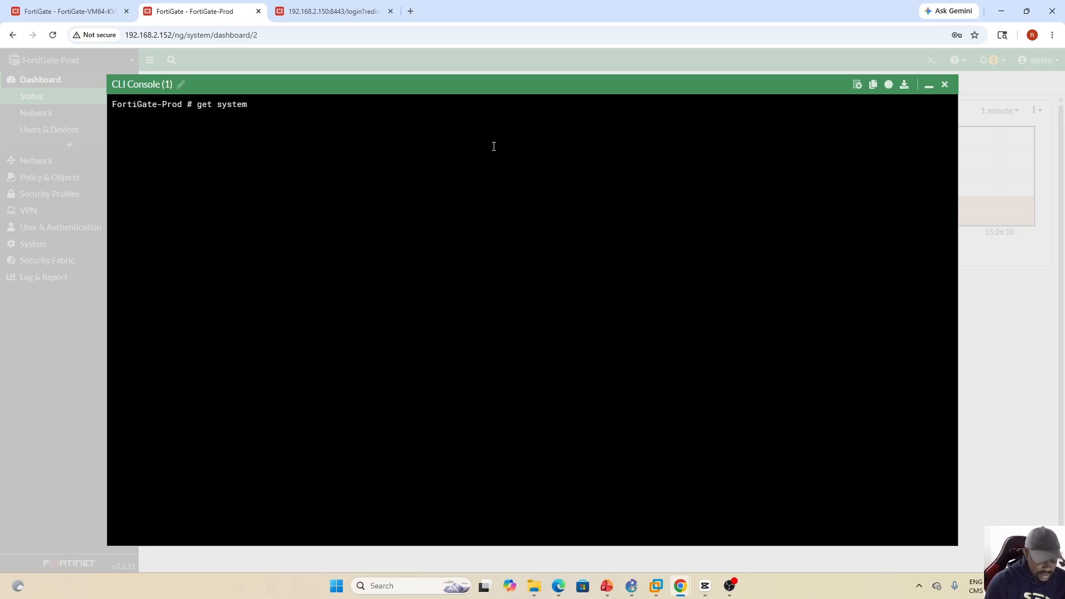
type(" status")
key("Return")
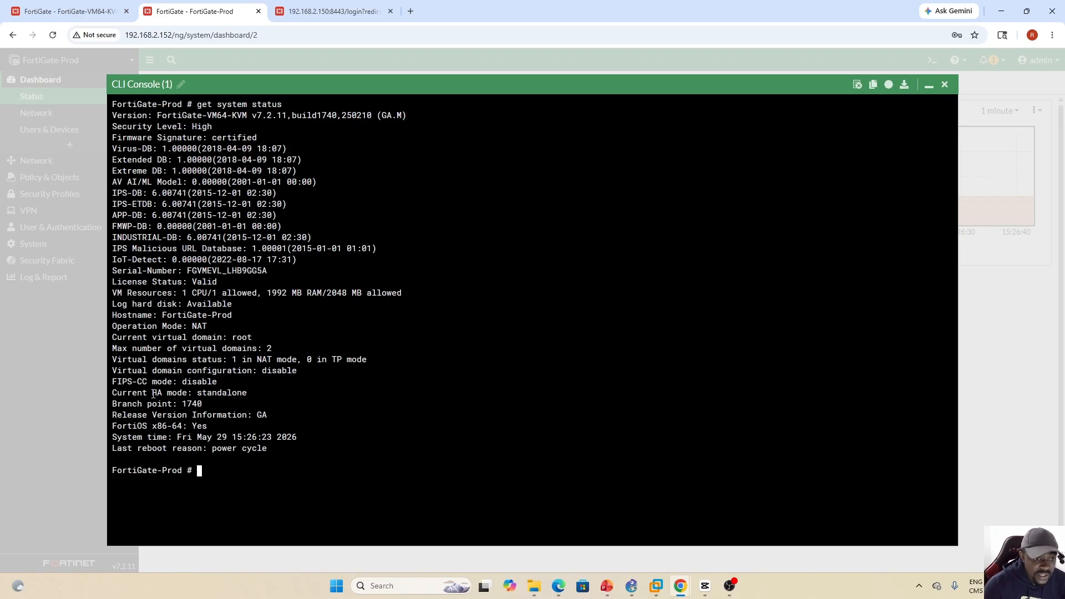
left_click_drag(113, 349, 250, 349)
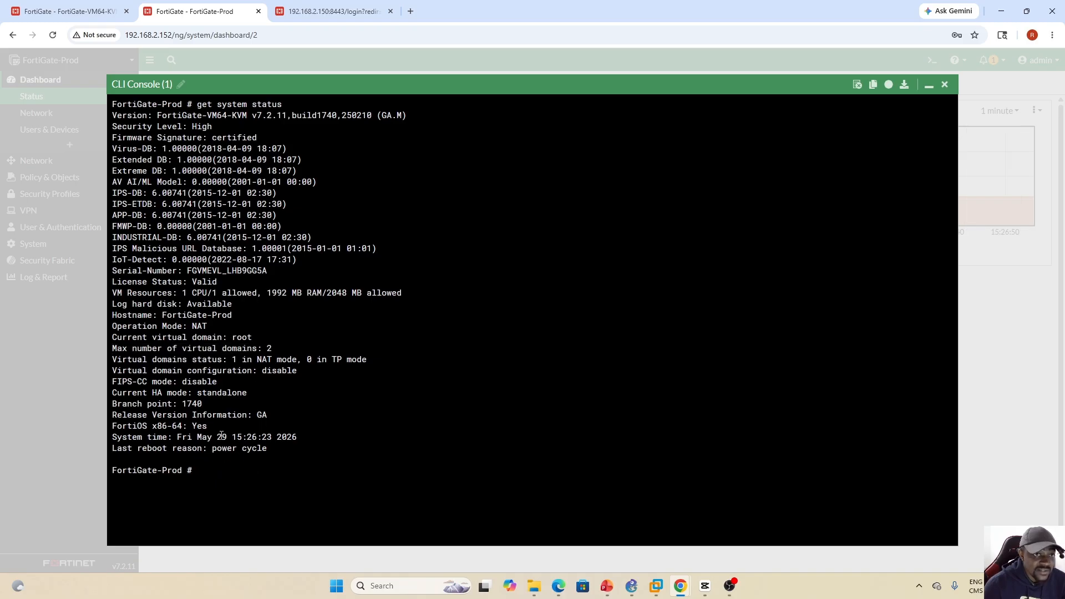
- Compare the VDOM list of FortiGate-VM64-KVM with FortiGate-Prod's system information, closing the FortiGate-Prod CLI console
left_click(67, 11)
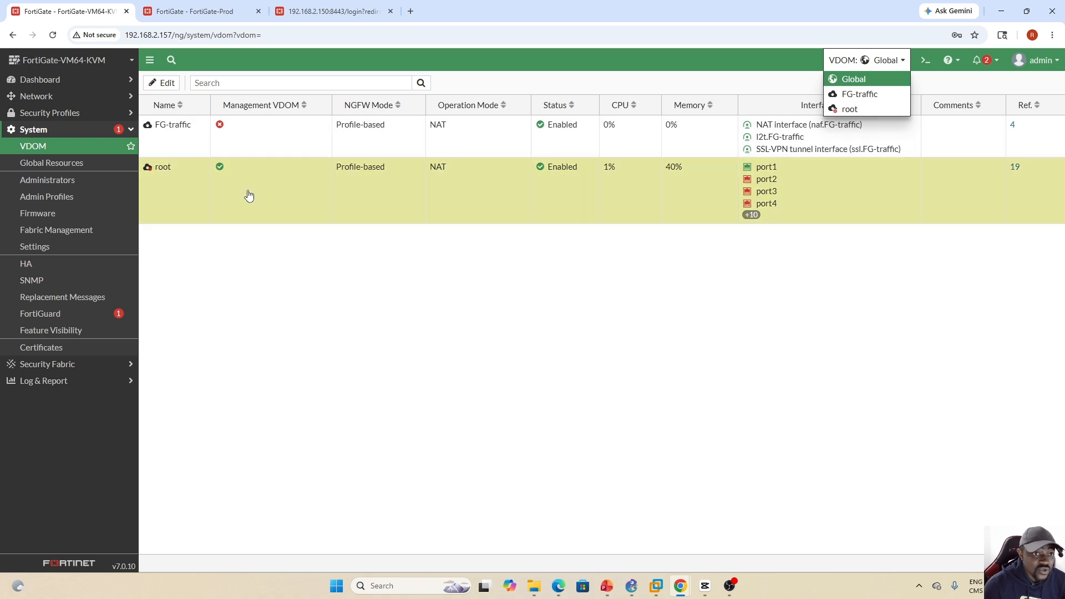
left_click(232, 273)
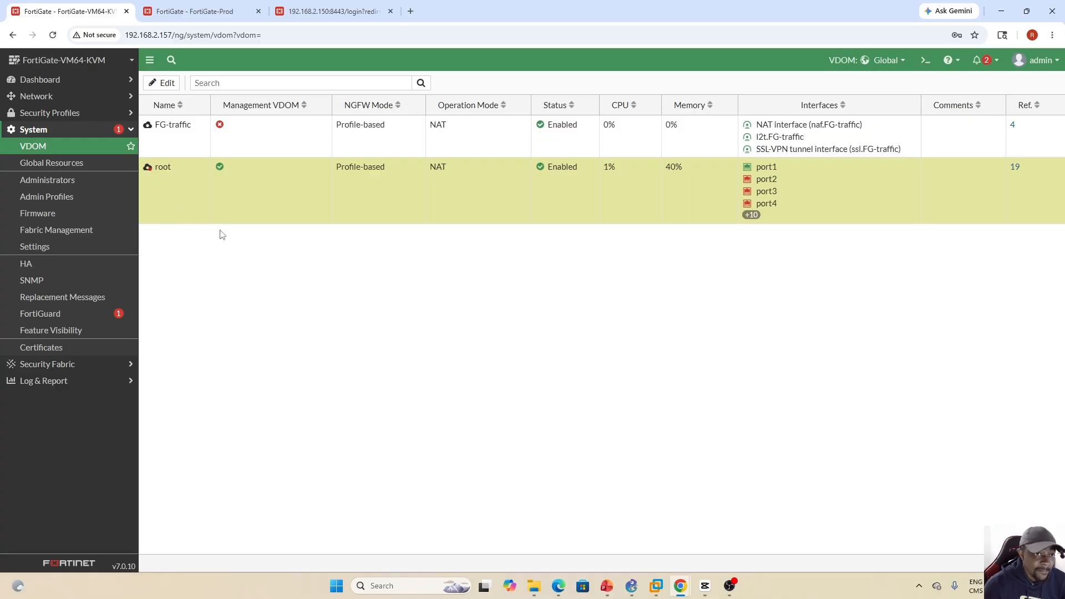
left_click(201, 11)
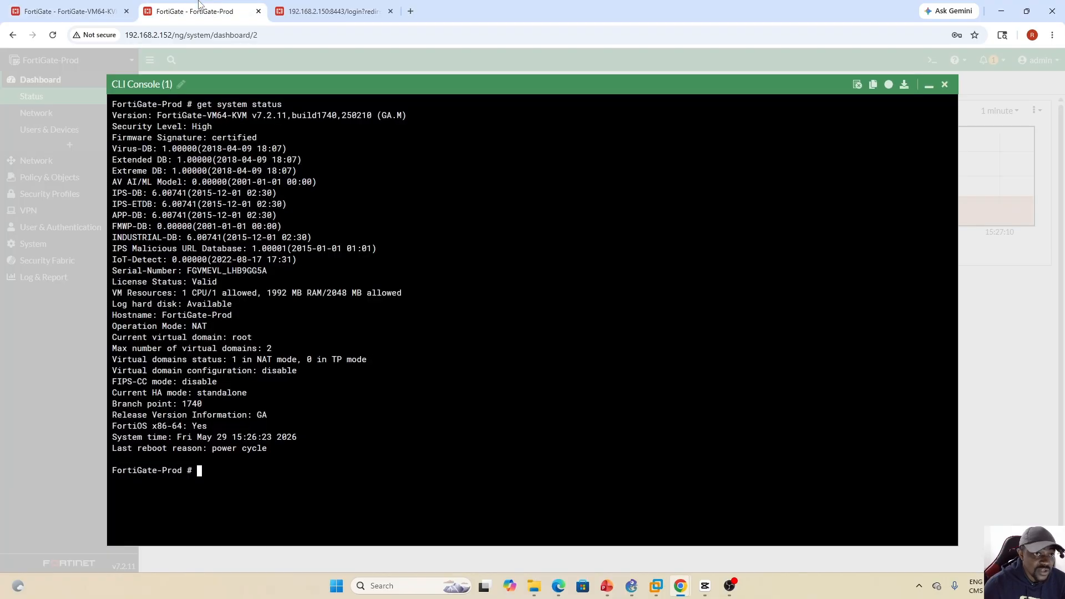
left_click(945, 84)
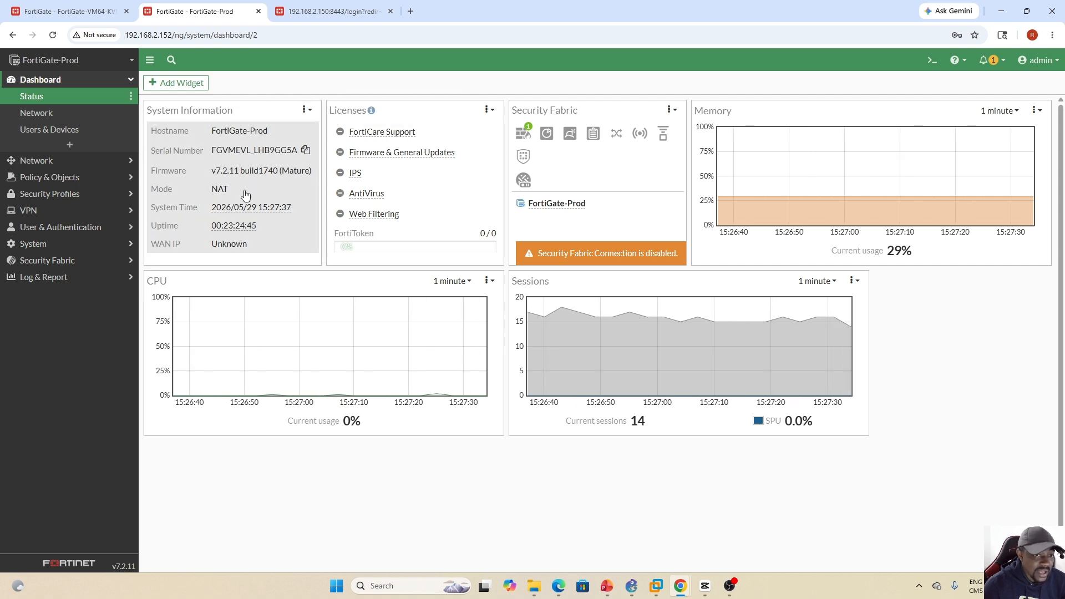
mouse_move(254, 208)
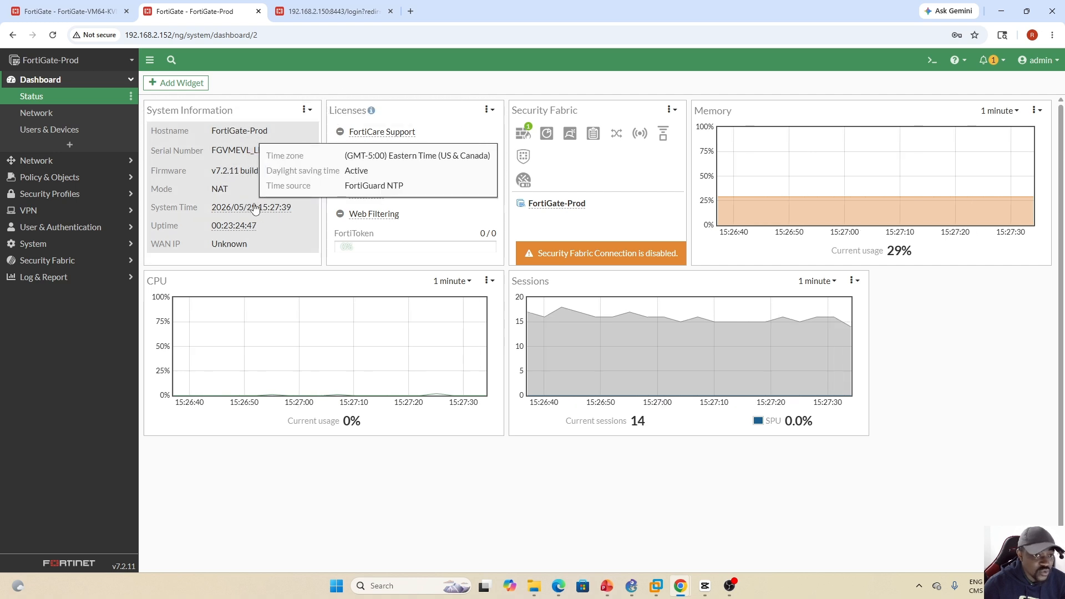
left_click(72, 11)
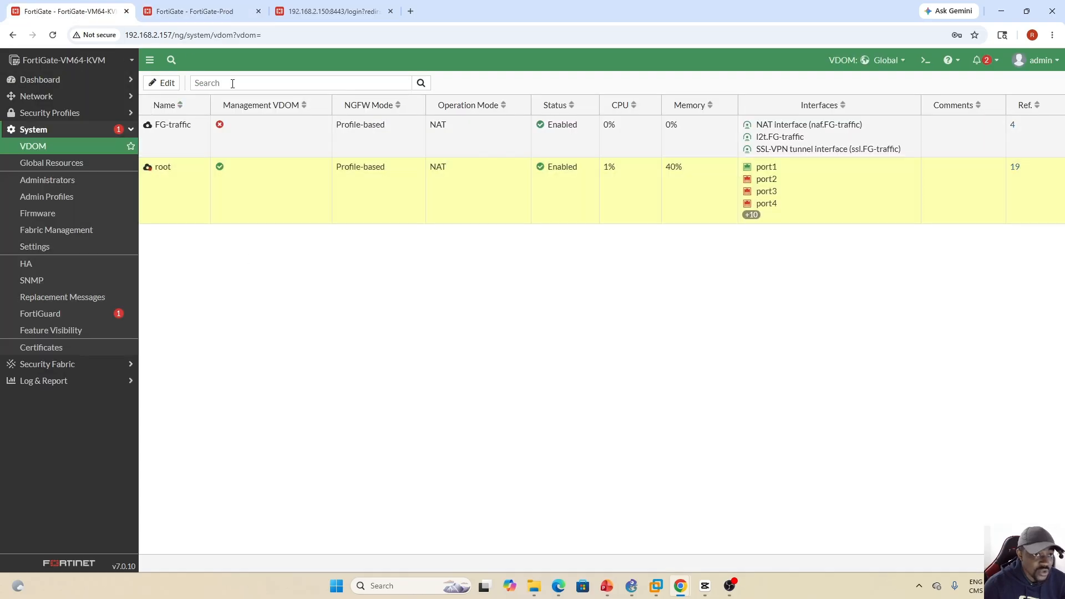
- Switch to FortiGate-Prod and enter its global system settings in the CLI console with config system global
left_click(197, 13)
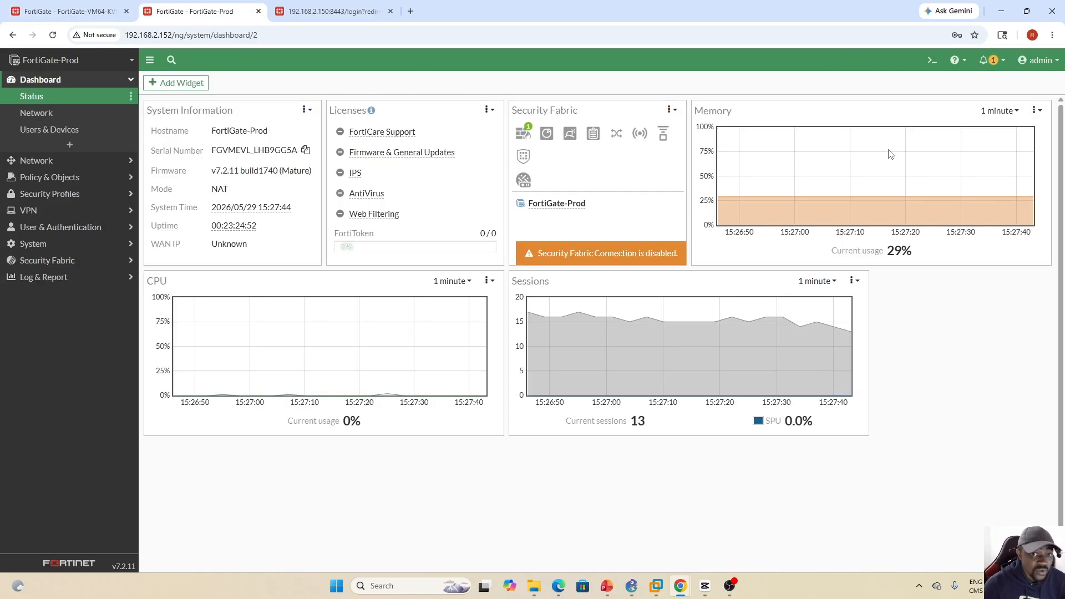
left_click(932, 61)
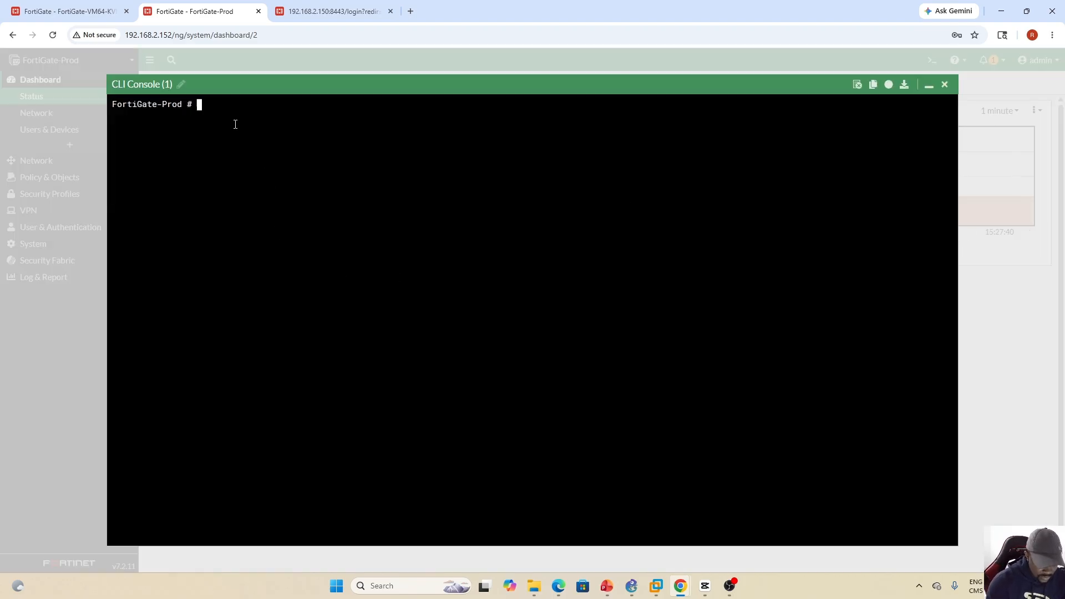
type("config sy")
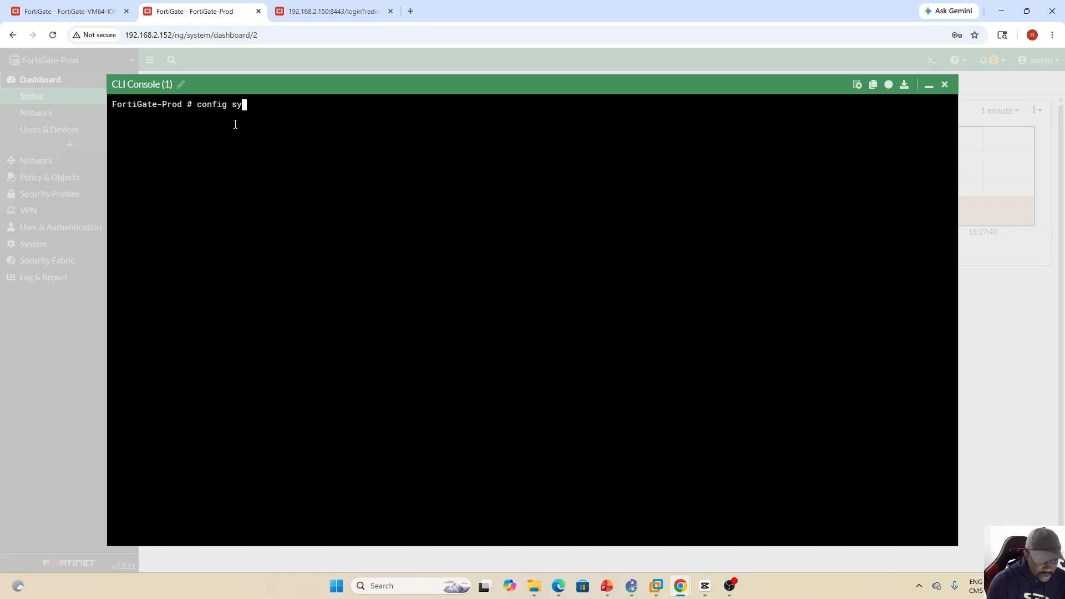
type("stem global")
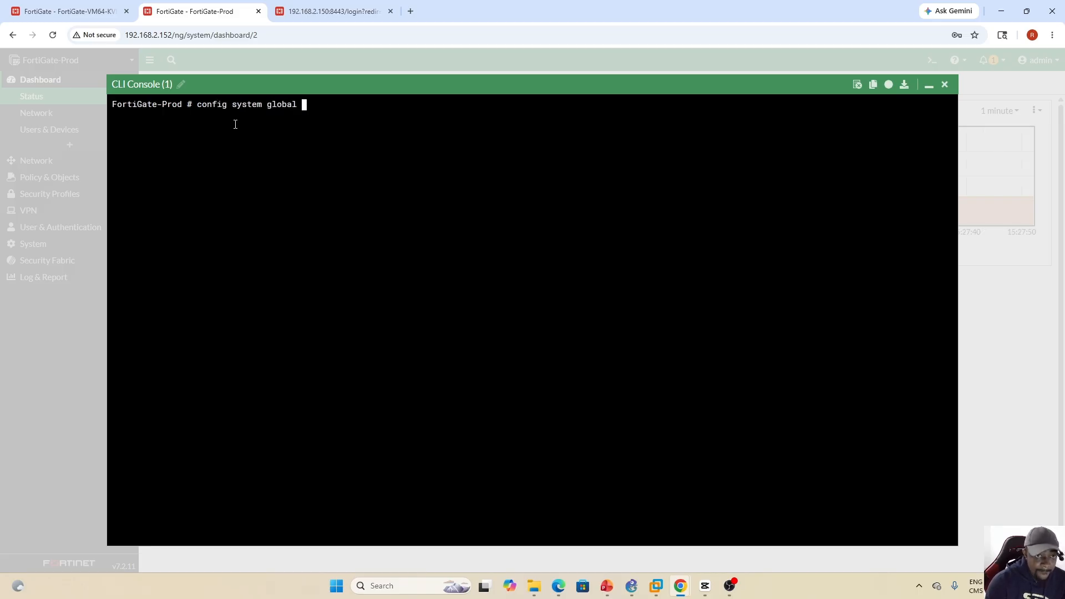
key("Return")
- Enter set vdom-mode and cycle through its completion options, no-vdom and multi-vdom, without running the command
type("set")
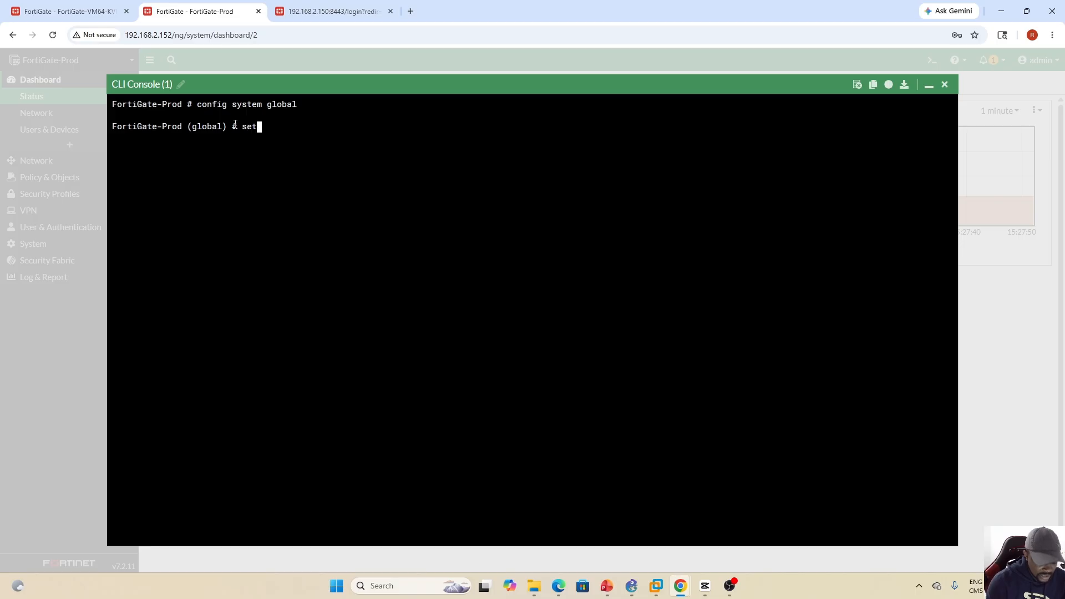
type(" vdom-mode")
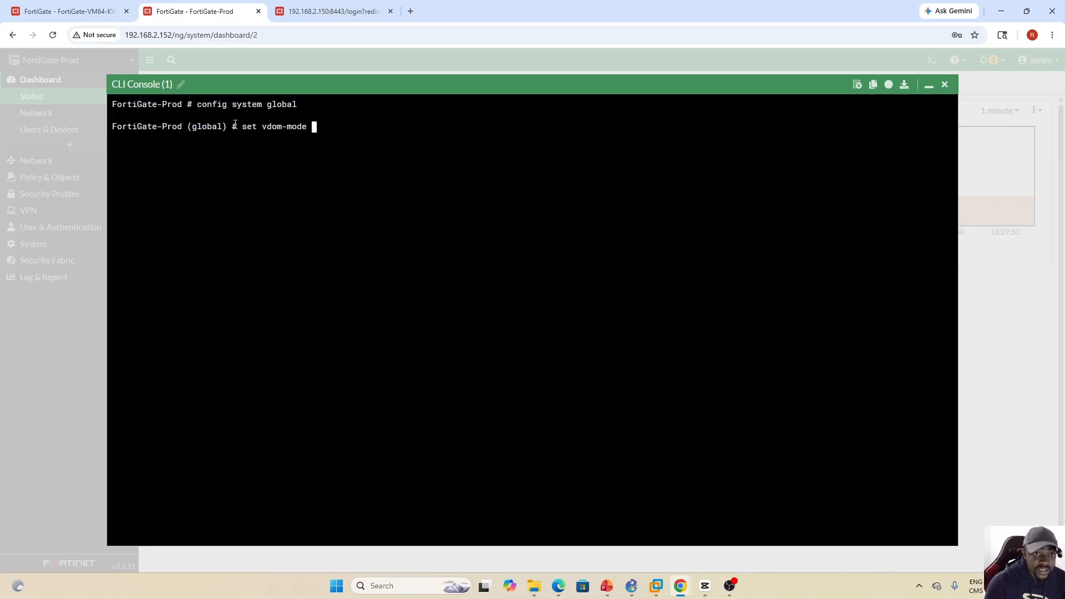
key("Tab")
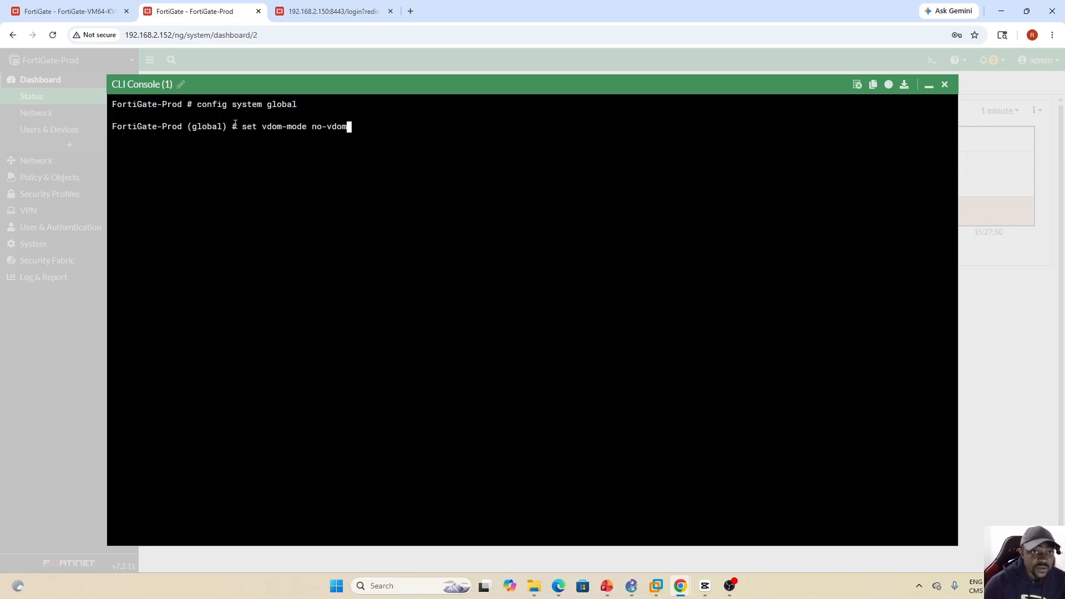
key("Tab")
key("Tab")
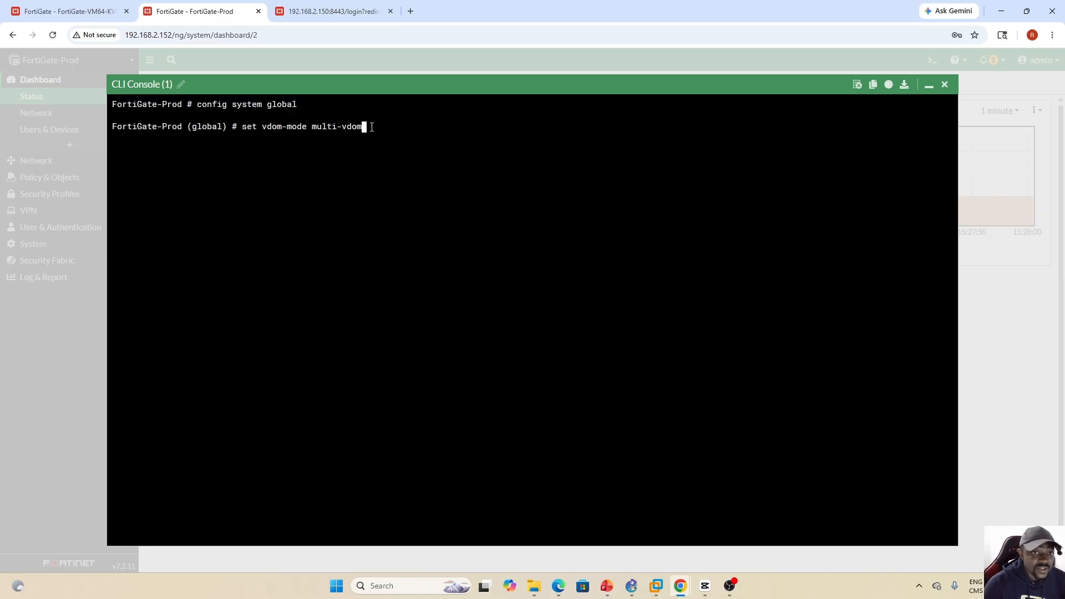
key("Tab")
key("Tab")
key("Tab")
key("Tab")
key("Tab")
key("Tab")
key("Tab")
key("Tab")
key("Tab")
key("Tab")
key("Tab")
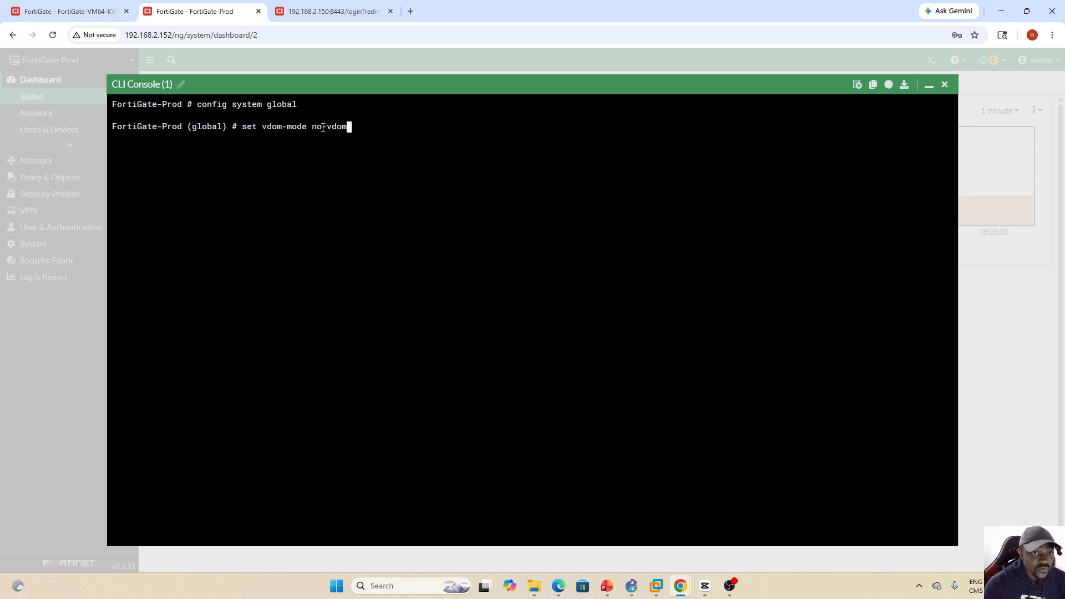
key("Tab")
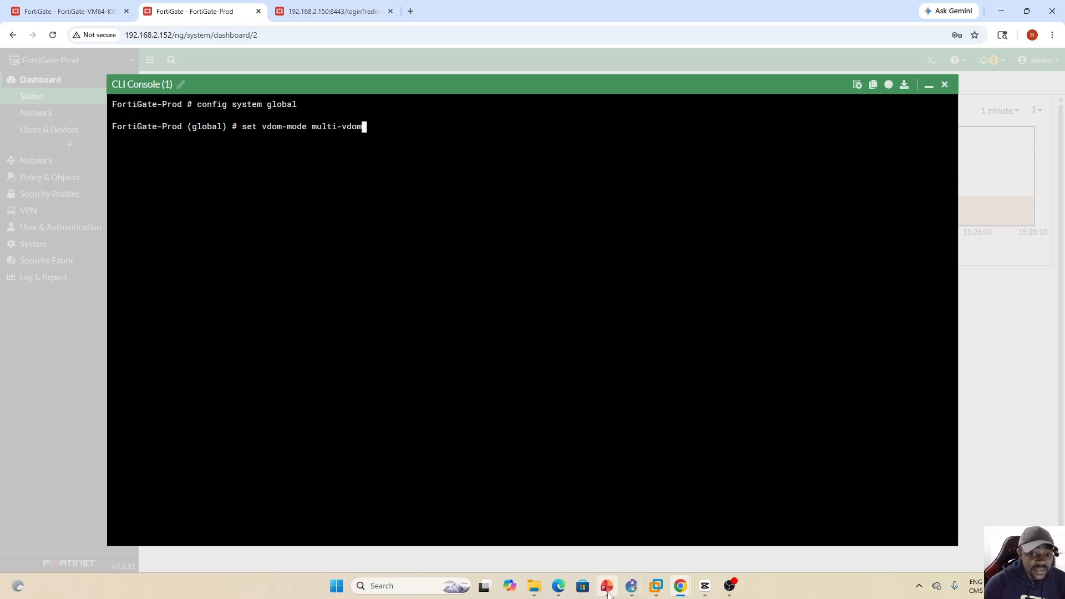
- Review the vDOM modes on the Primary Characteristics slide in PowerPoint, and return to the FortiGate-Prod browser window
key("alt+Tab")
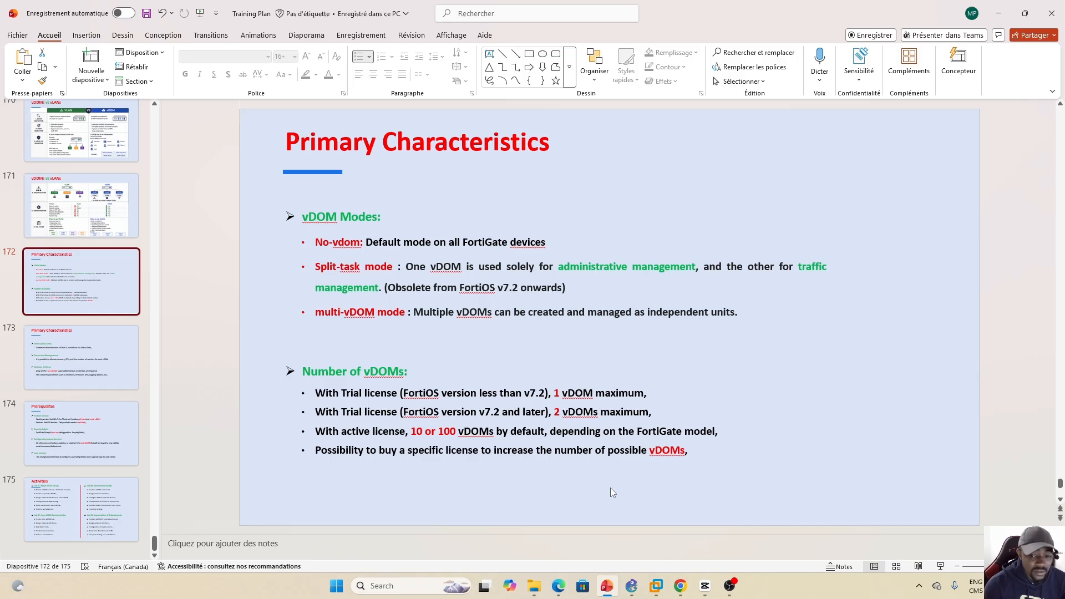
left_click(682, 588)
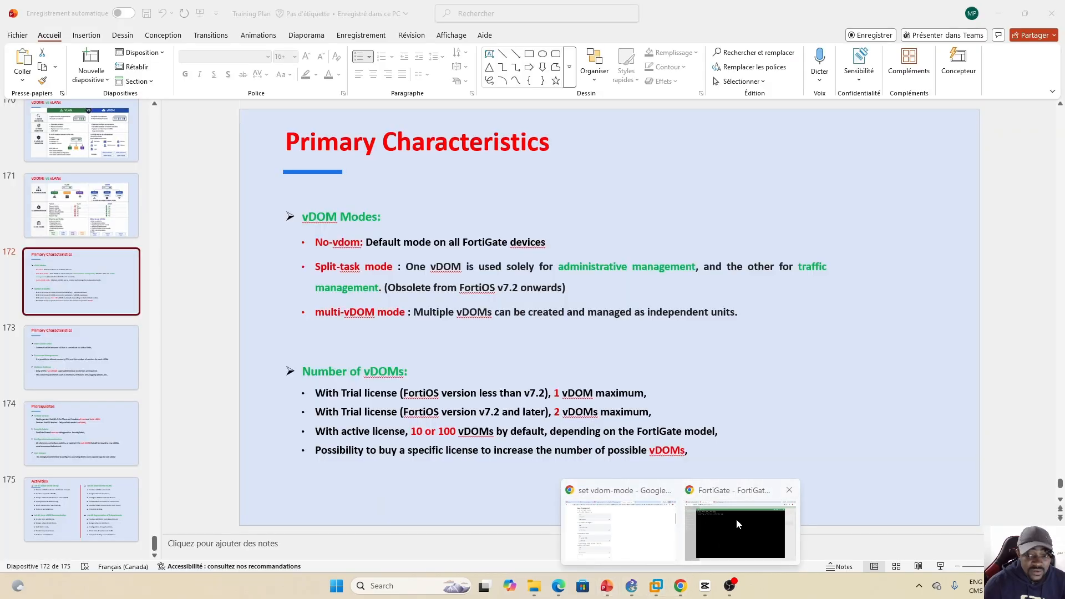
left_click(737, 518)
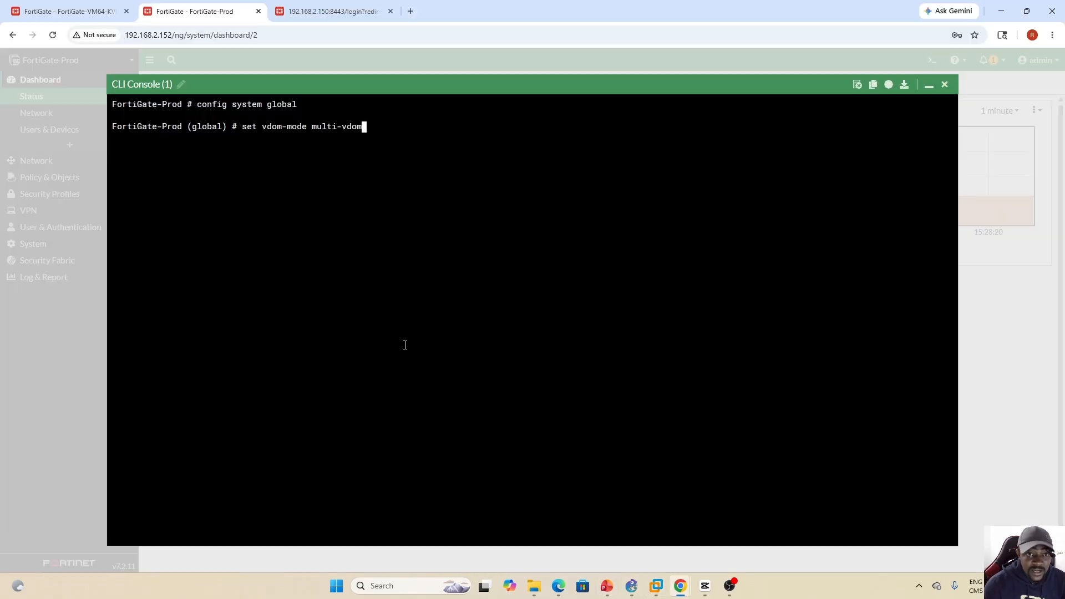
- Log in to the FortiGate at 192.168.2.150:8443 with the admin account
left_click(318, 12)
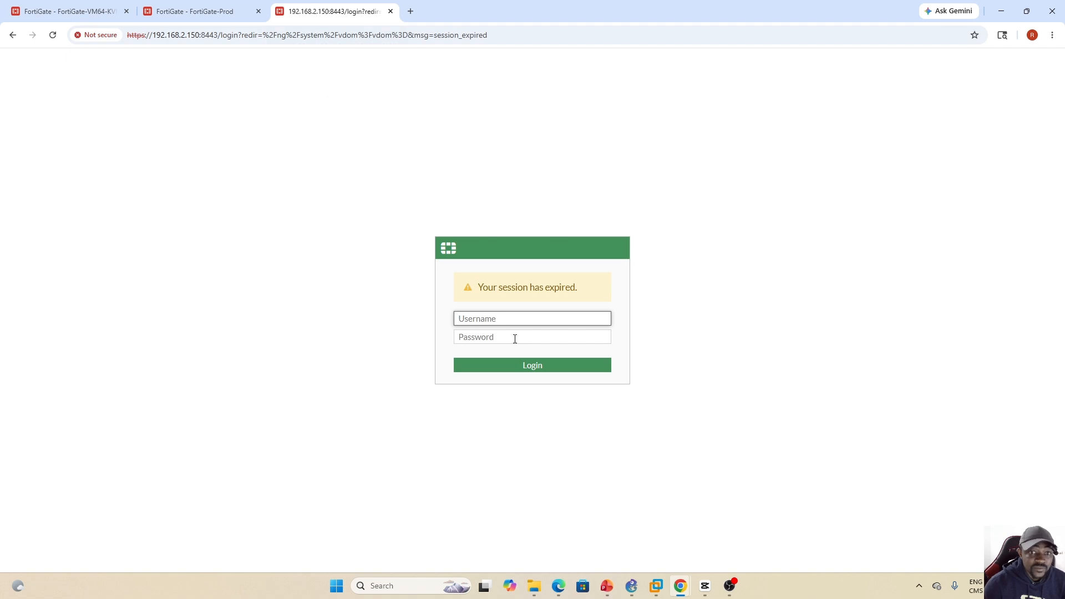
type("adm")
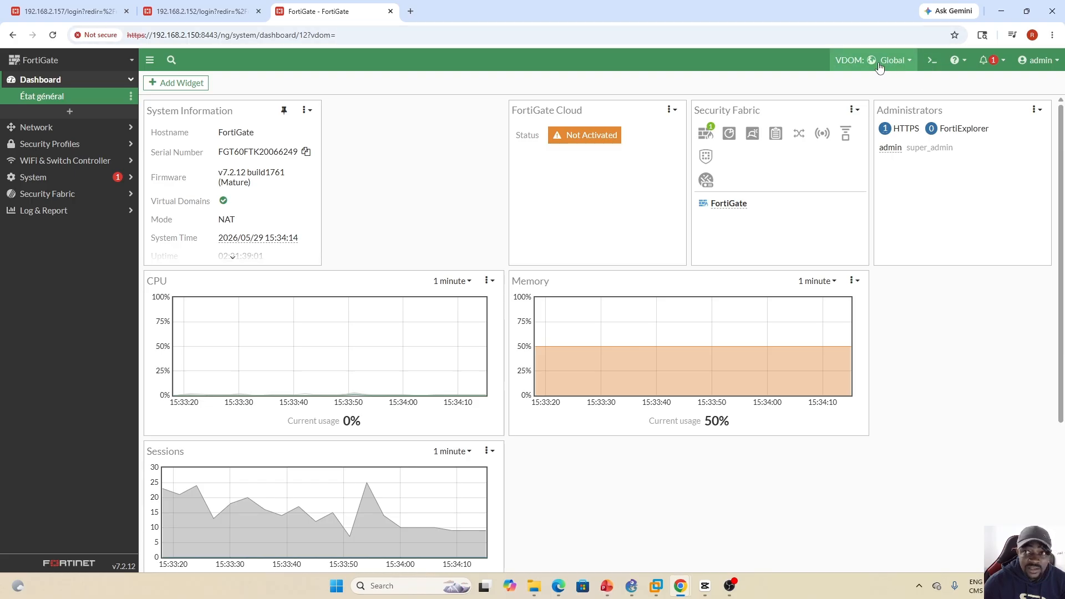
- Run get system status in the CLI console, highlight the maximum number of virtual domains, and switch back to the PowerPoint slide
left_click(933, 60)
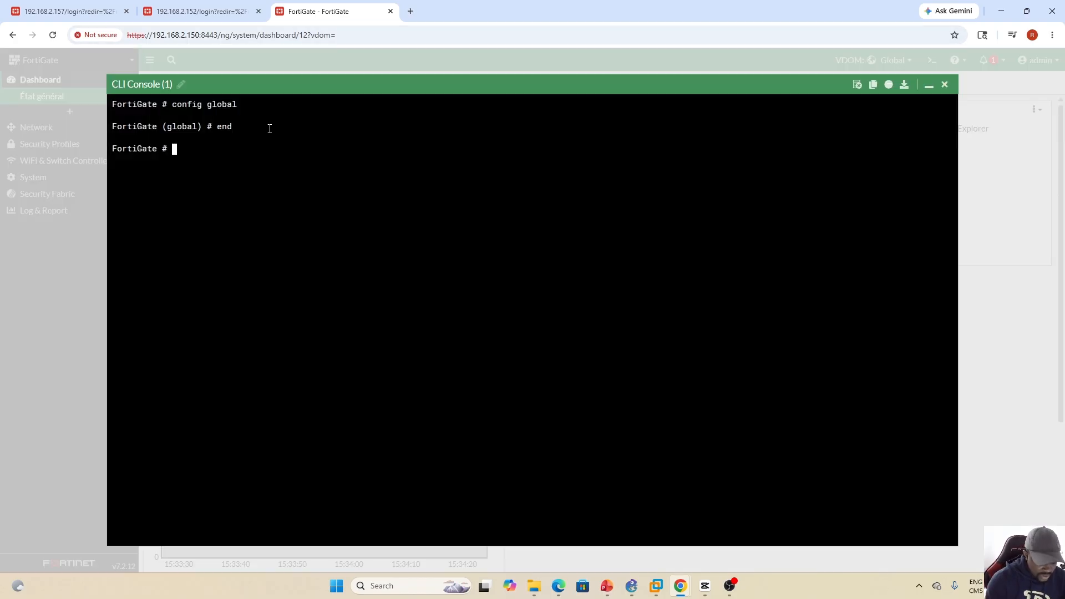
type("get sys")
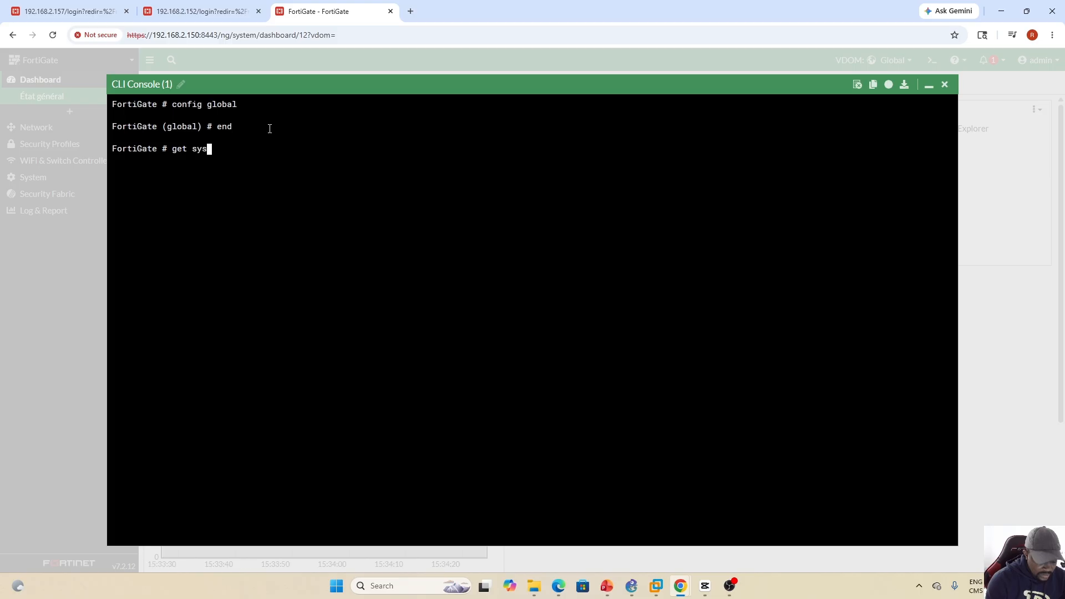
type("tem status")
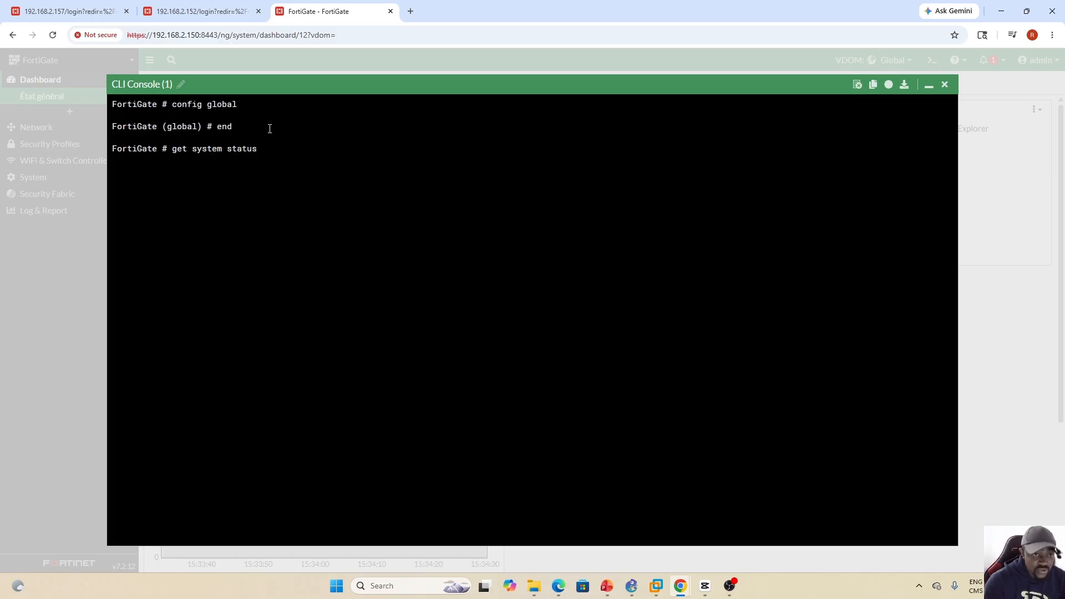
key("Return")
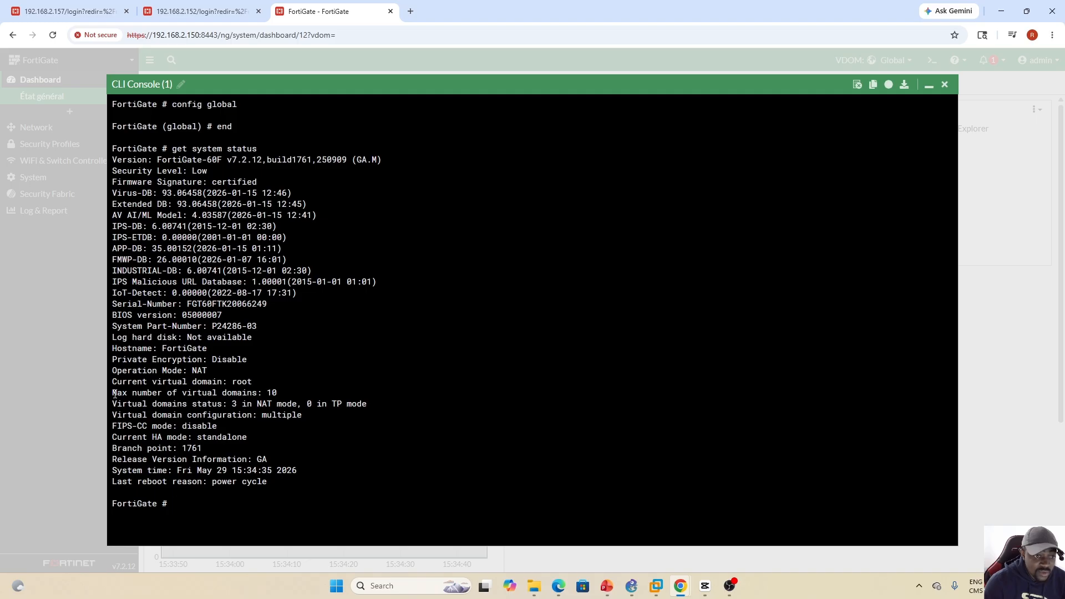
left_click_drag(114, 394, 259, 393)
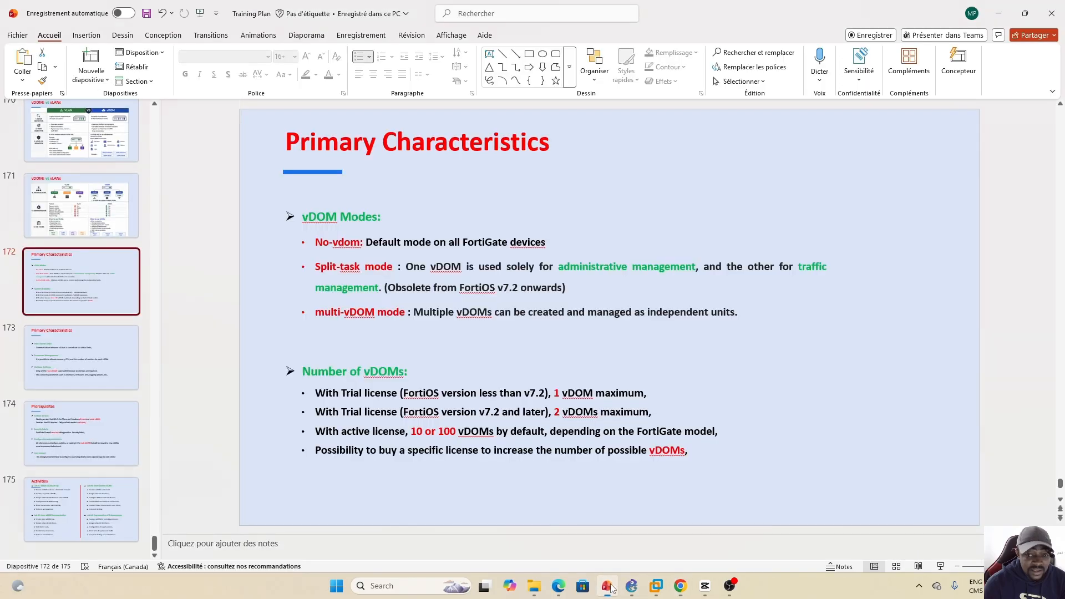
left_click(609, 587)
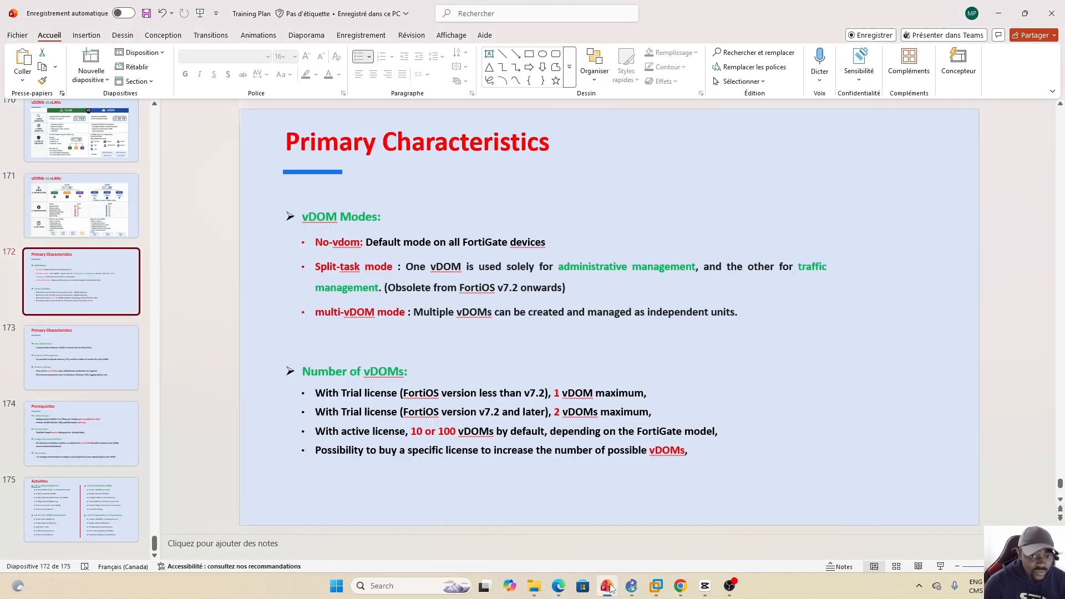